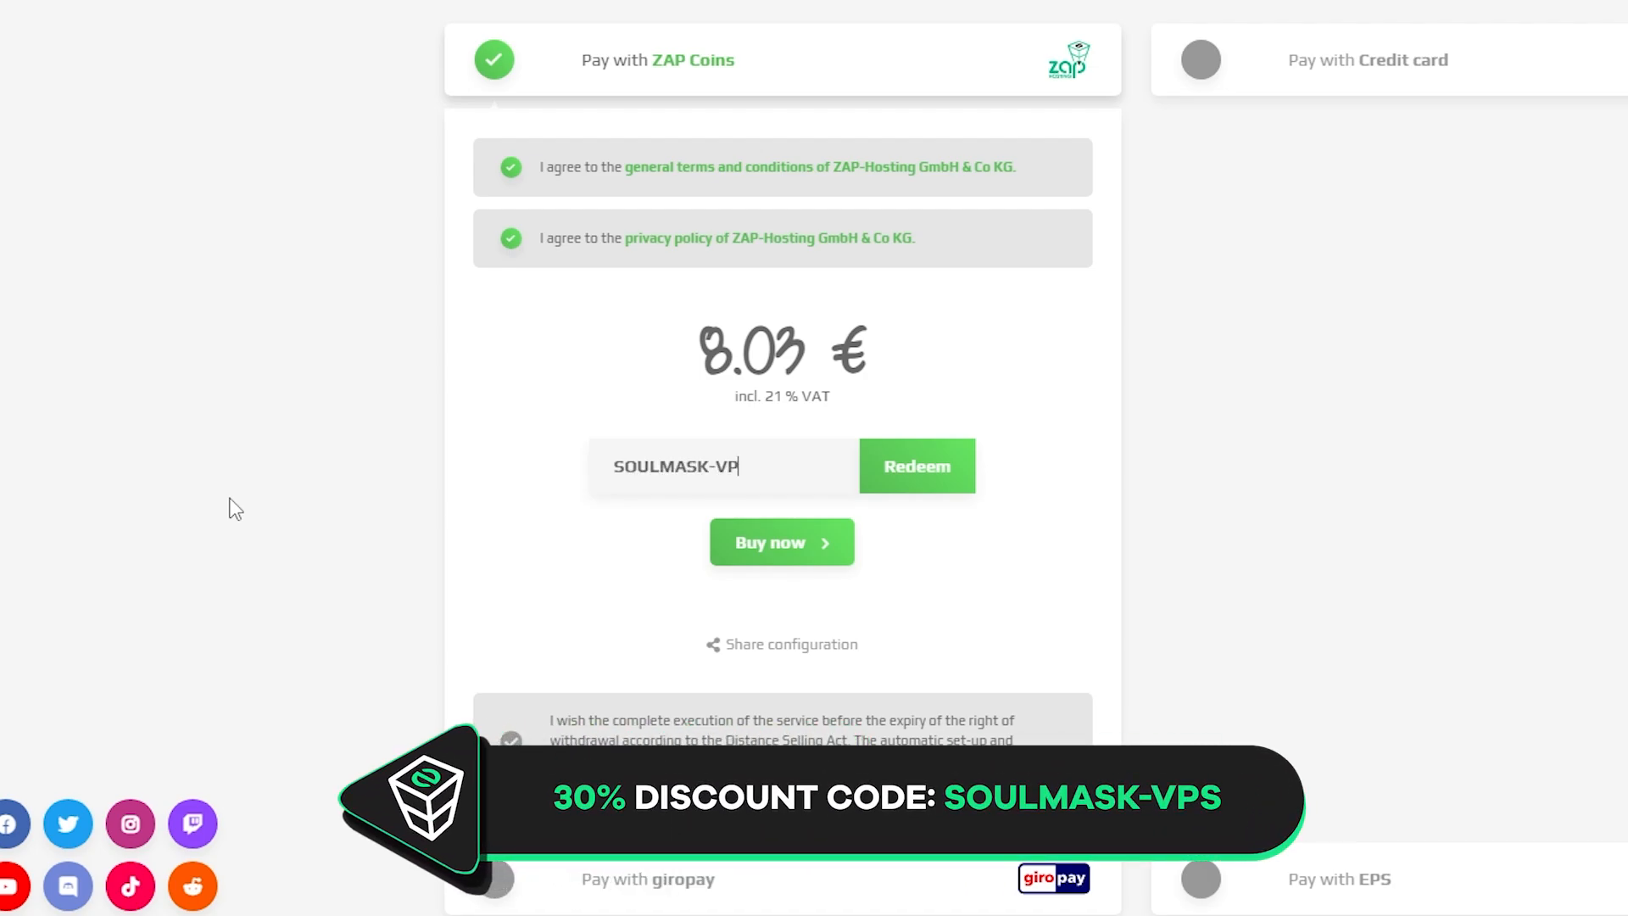
# Redeem the SOULMASK-VPS discount code at checkout
pyautogui.click(940, 468)
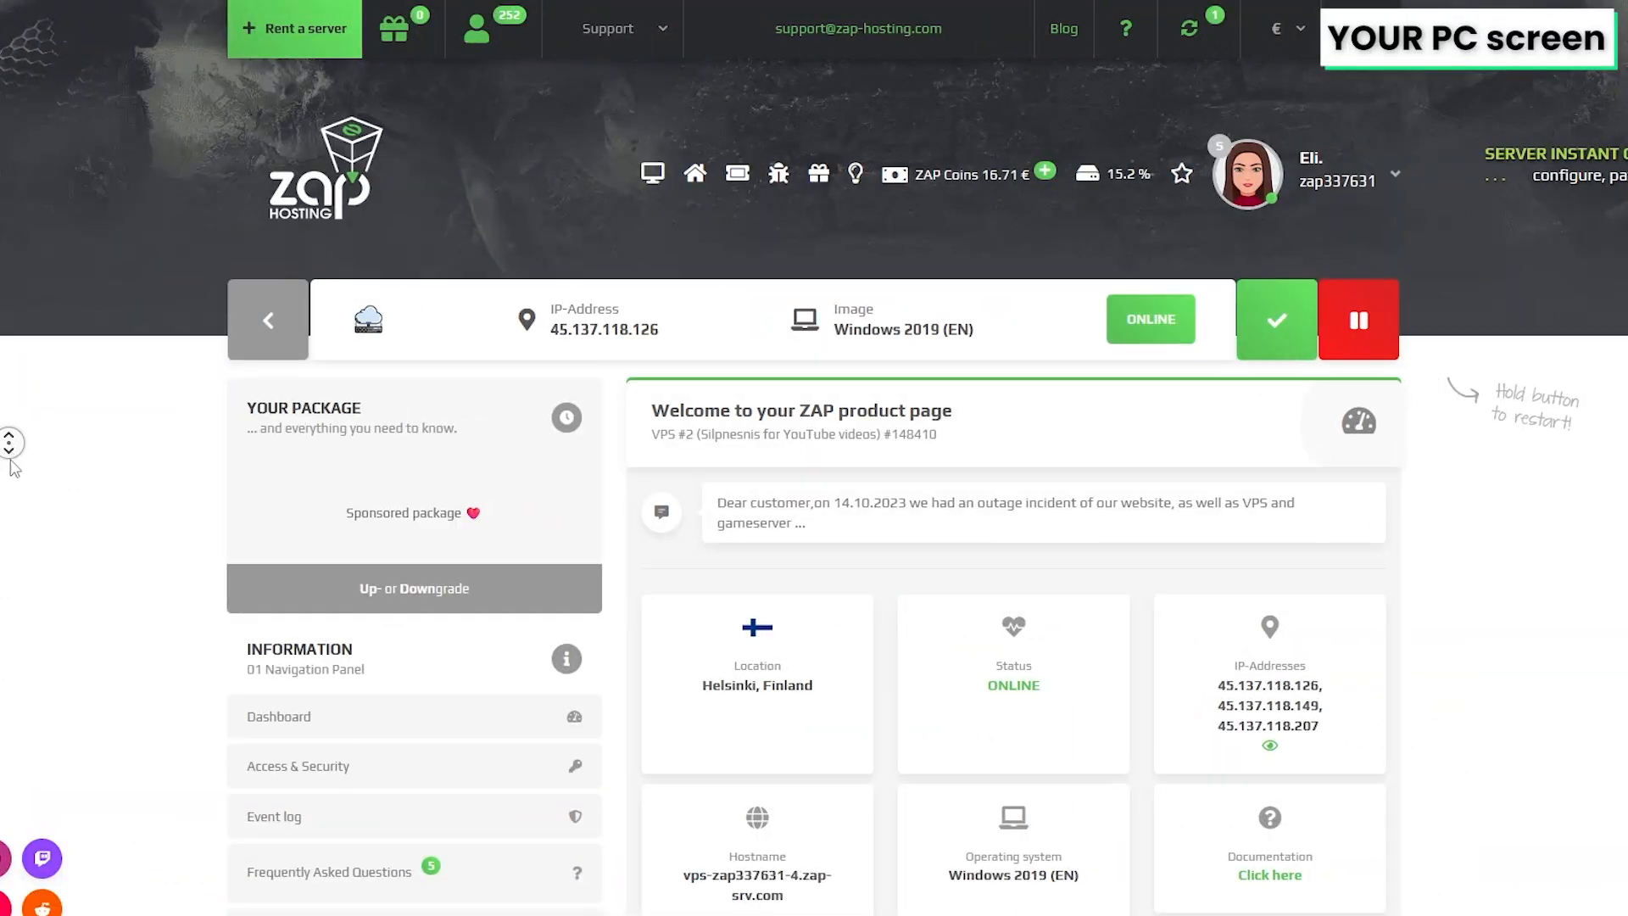
# Save the administrator password in the vServer's settings
pyautogui.scroll(-7, 10, 462)
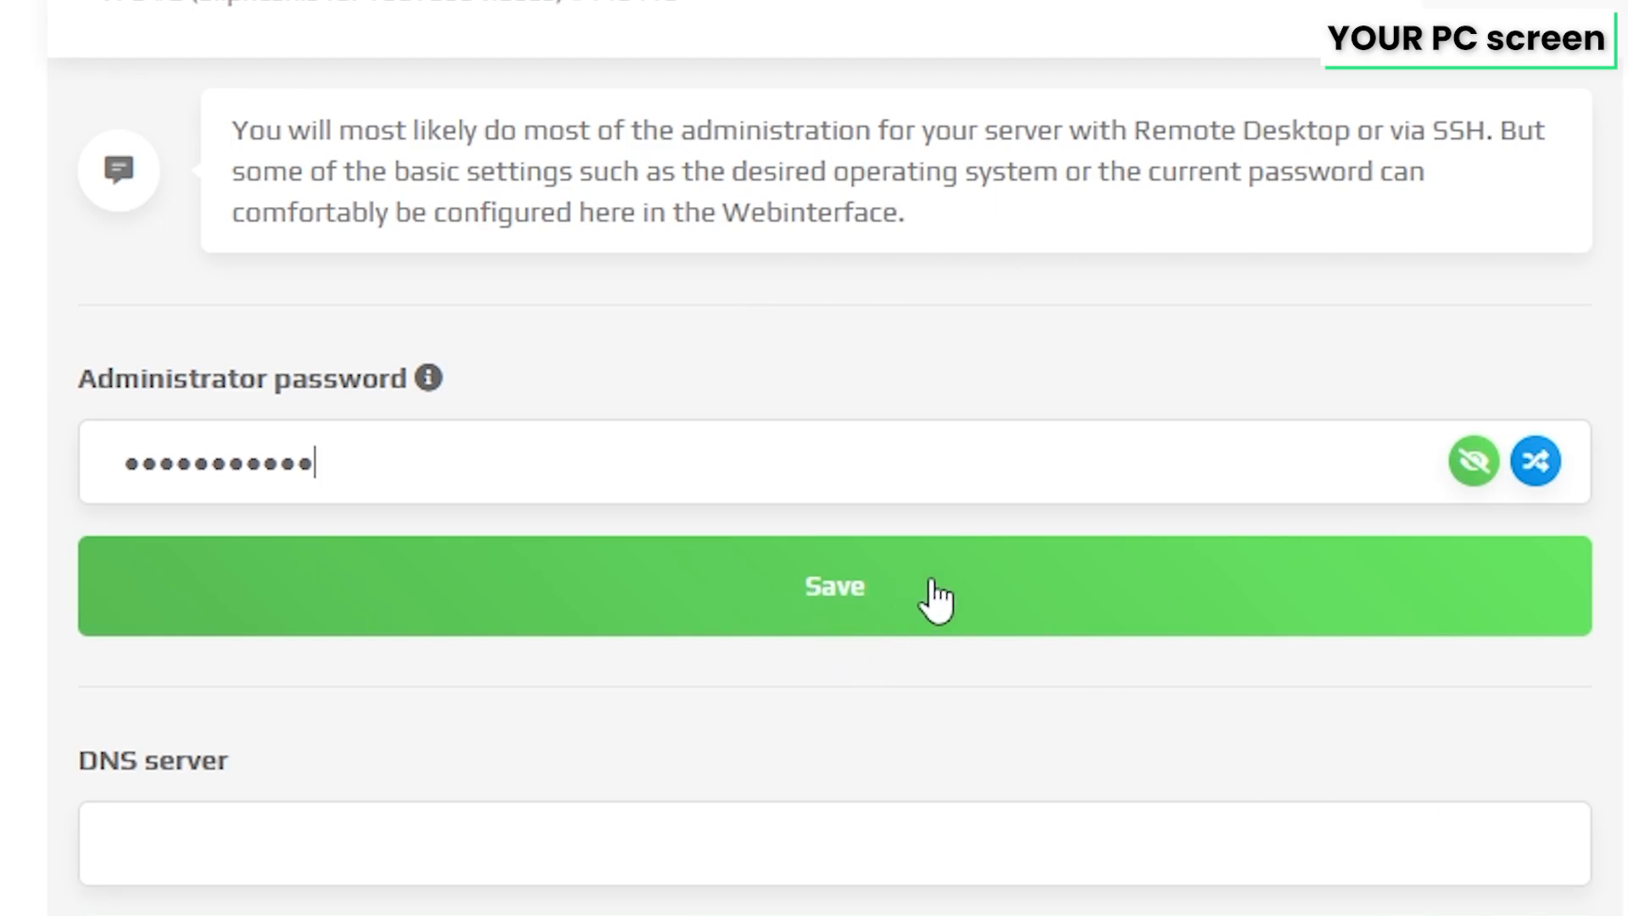
pyautogui.click(839, 582)
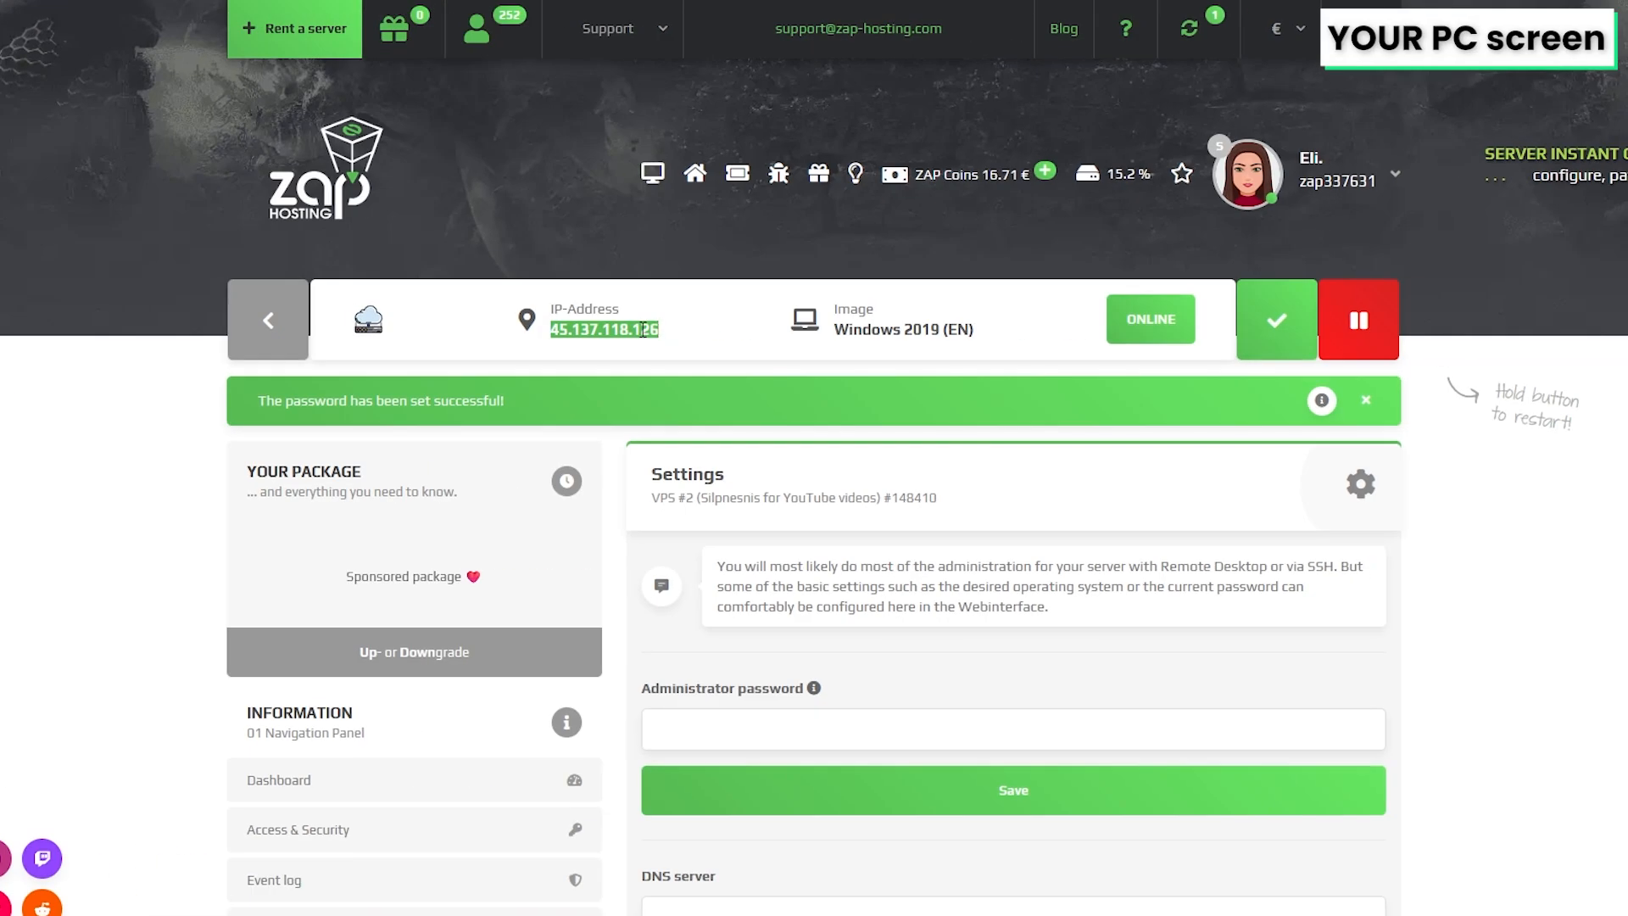
# Copy the server's IP address and open the Remote Desktop Connection app
pyautogui.rightClick(642, 330)
pyautogui.click(678, 351)
pyautogui.click(664, 316)
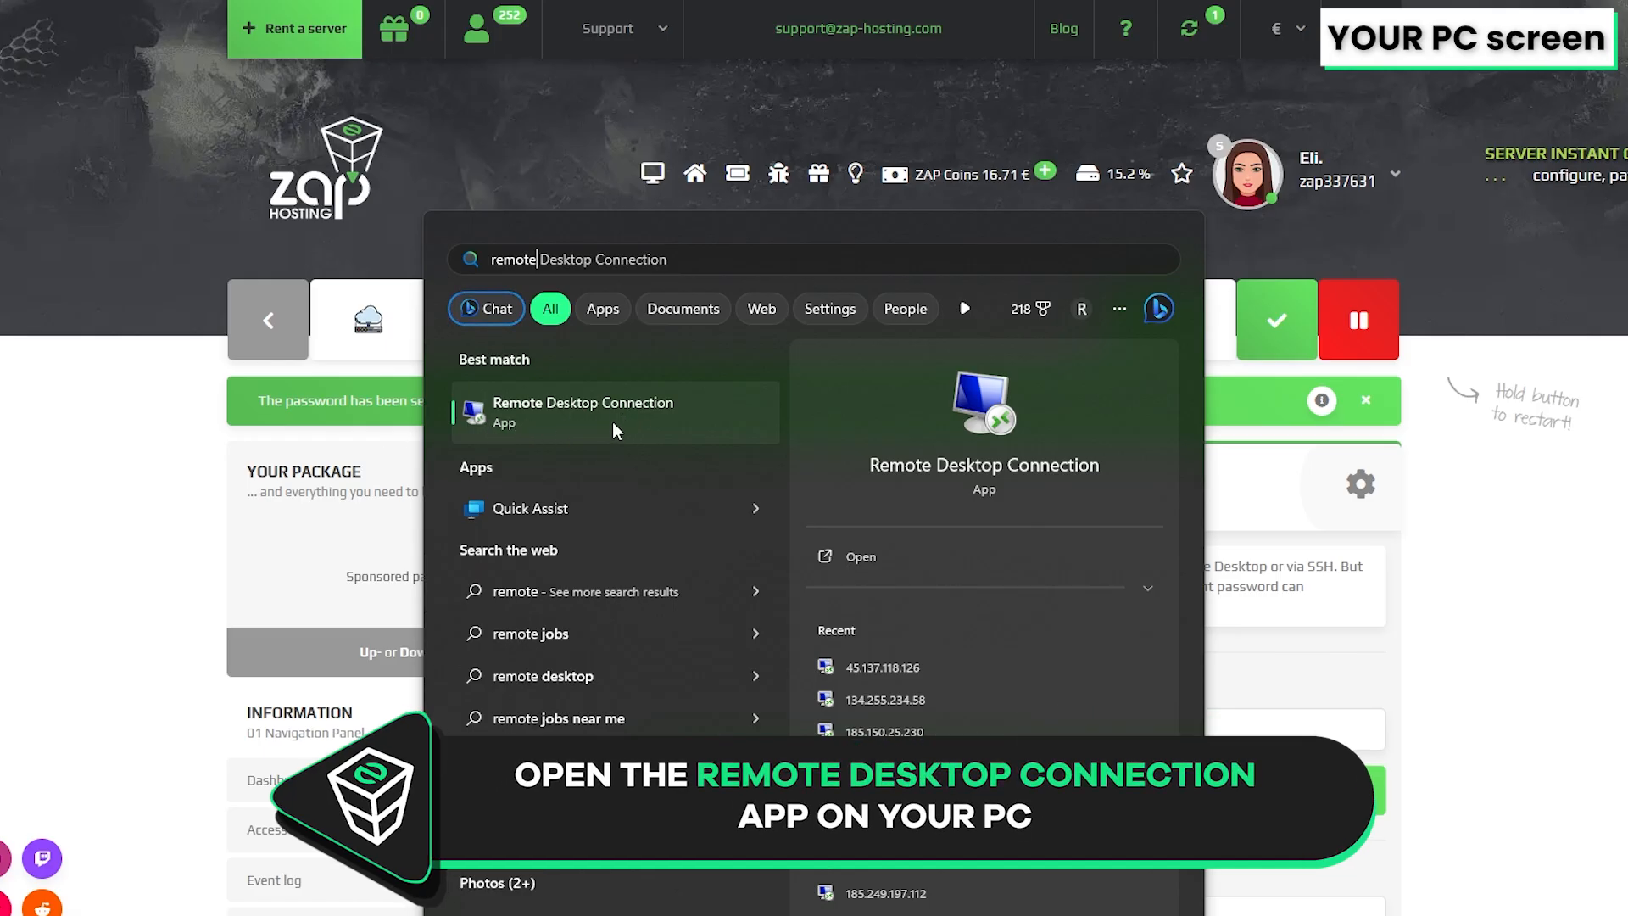
pyautogui.click(613, 423)
# Paste 45.137.118.126 as the computer and set the user name to Administrator
pyautogui.click(542, 443)
pyautogui.rightClick(792, 381)
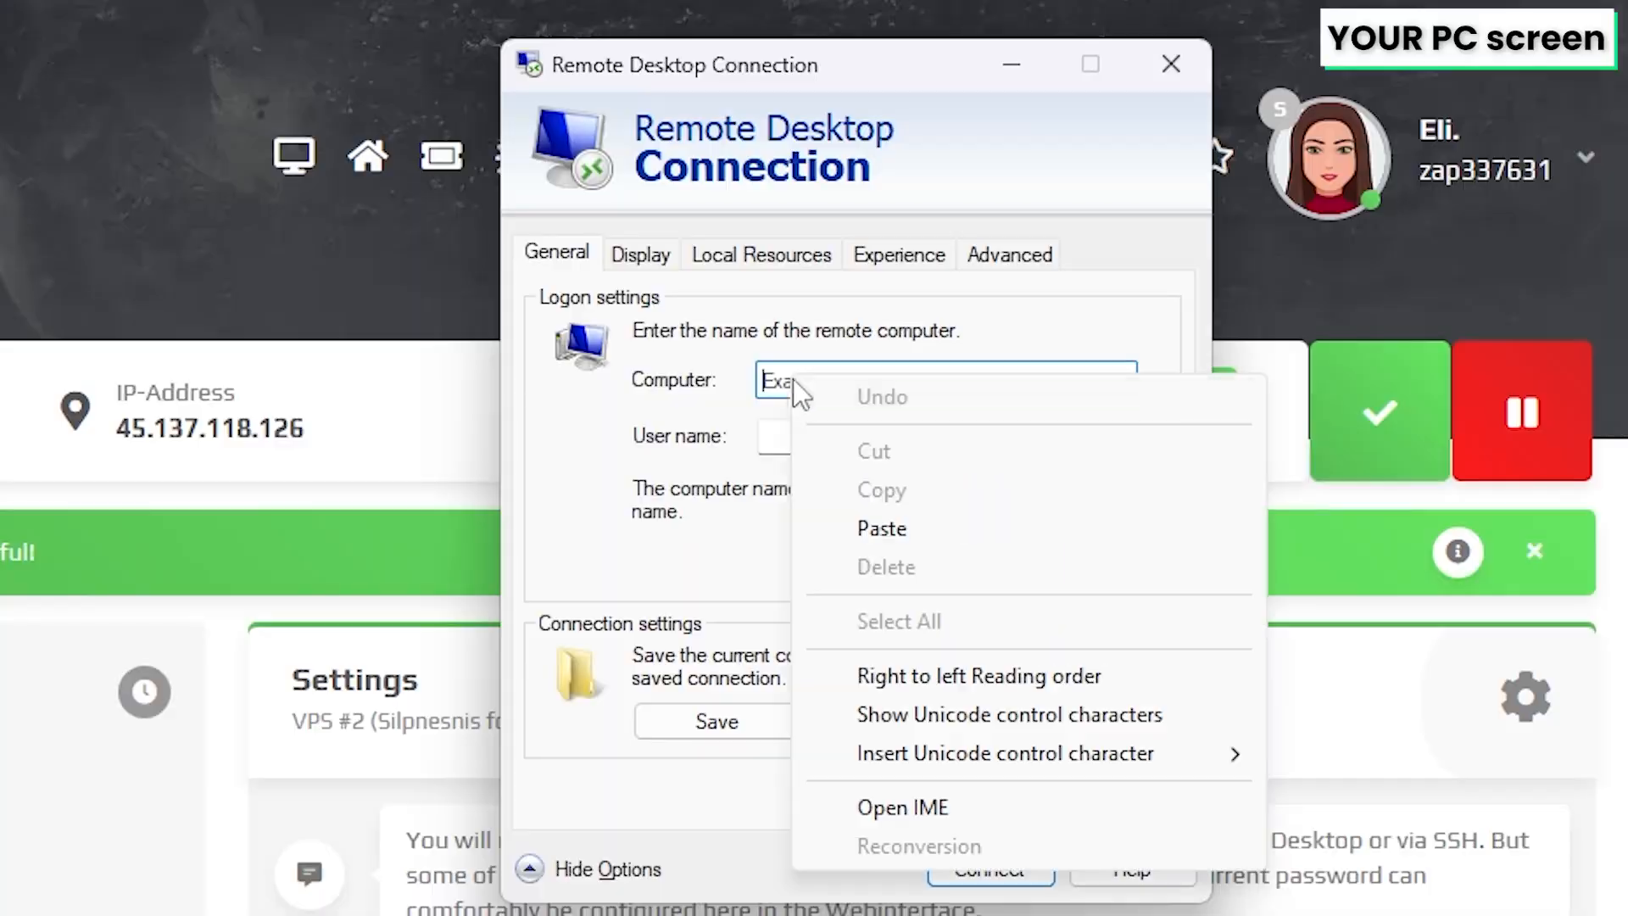
pyautogui.click(900, 530)
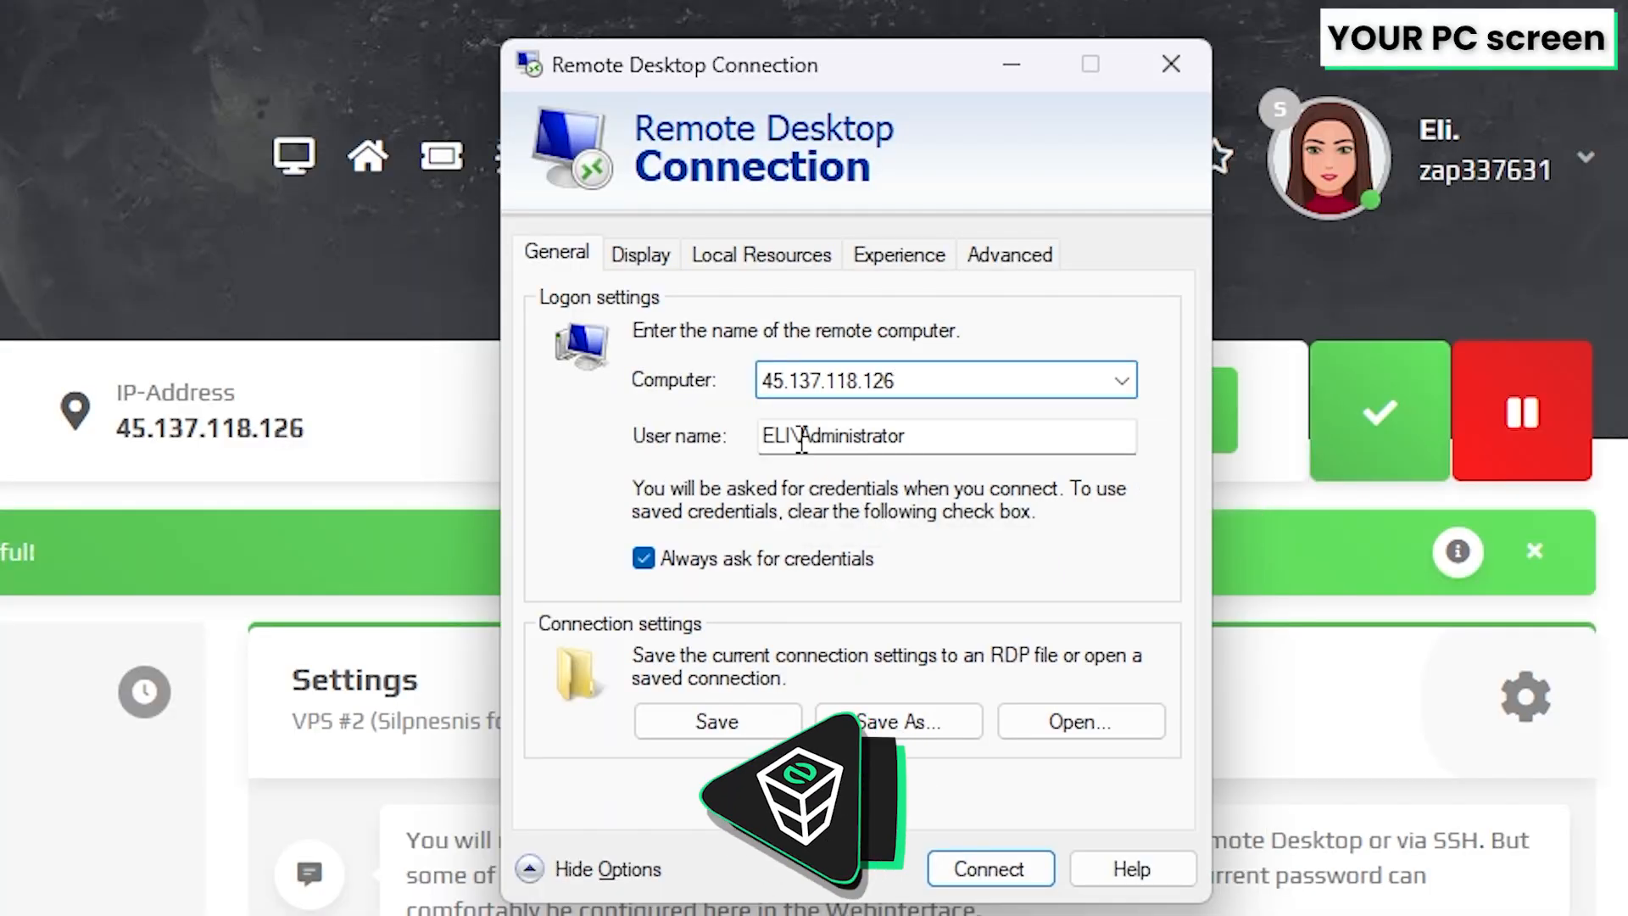
pyautogui.moveTo(801, 440); pyautogui.dragTo(715, 443)
pyautogui.press('BackSpace')
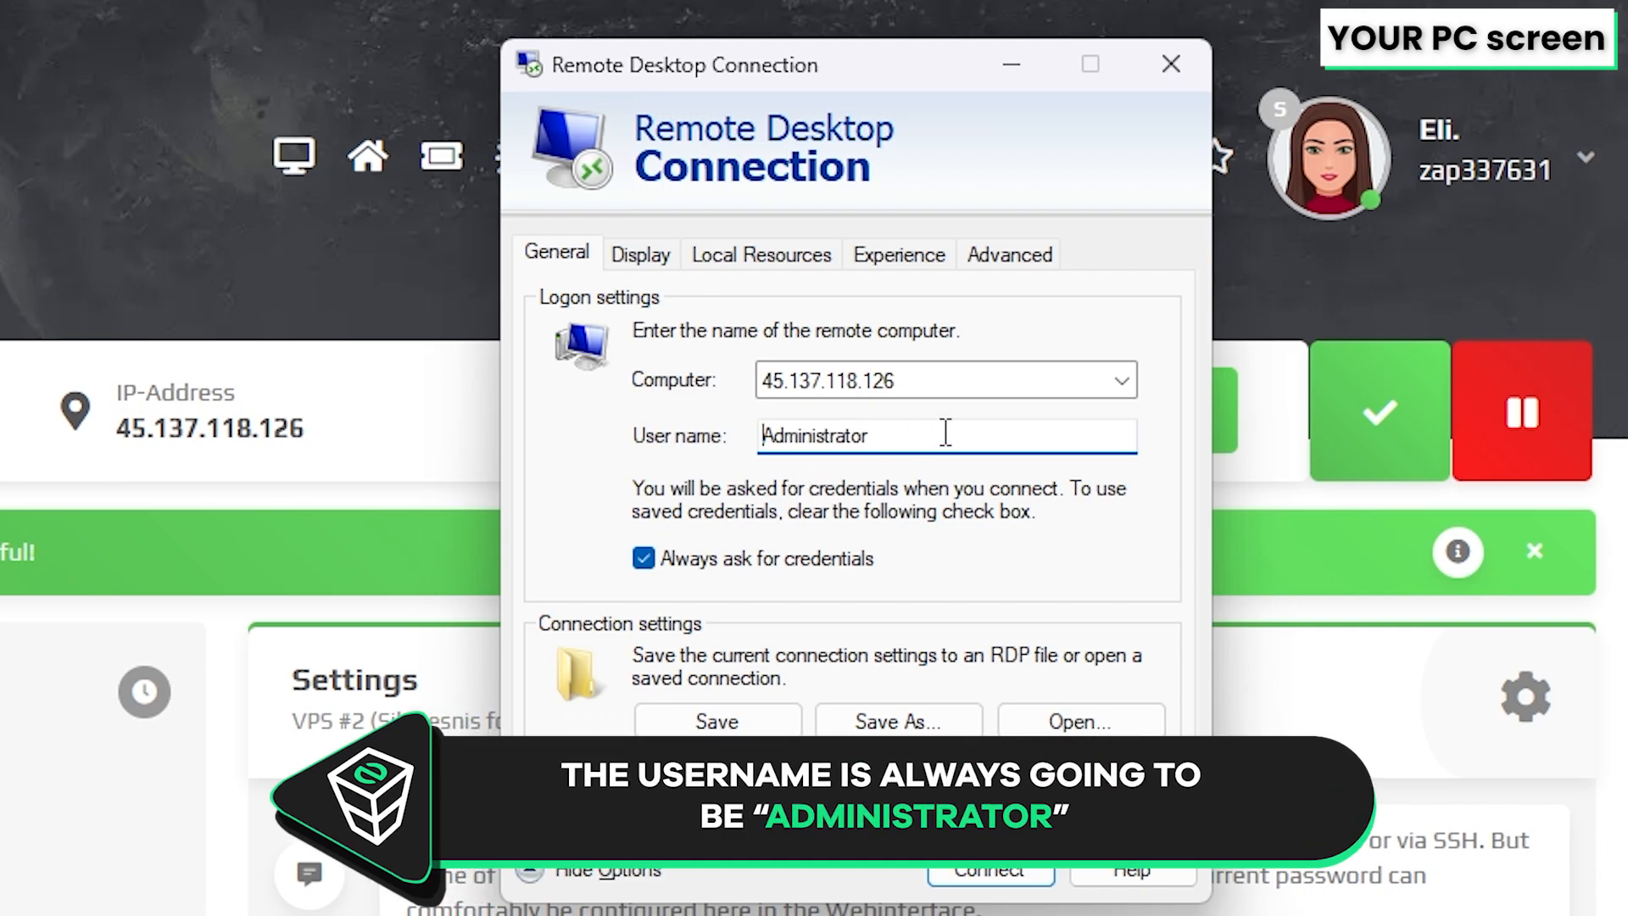
# Connect to the server and enter the administrator password
pyautogui.press('Return')
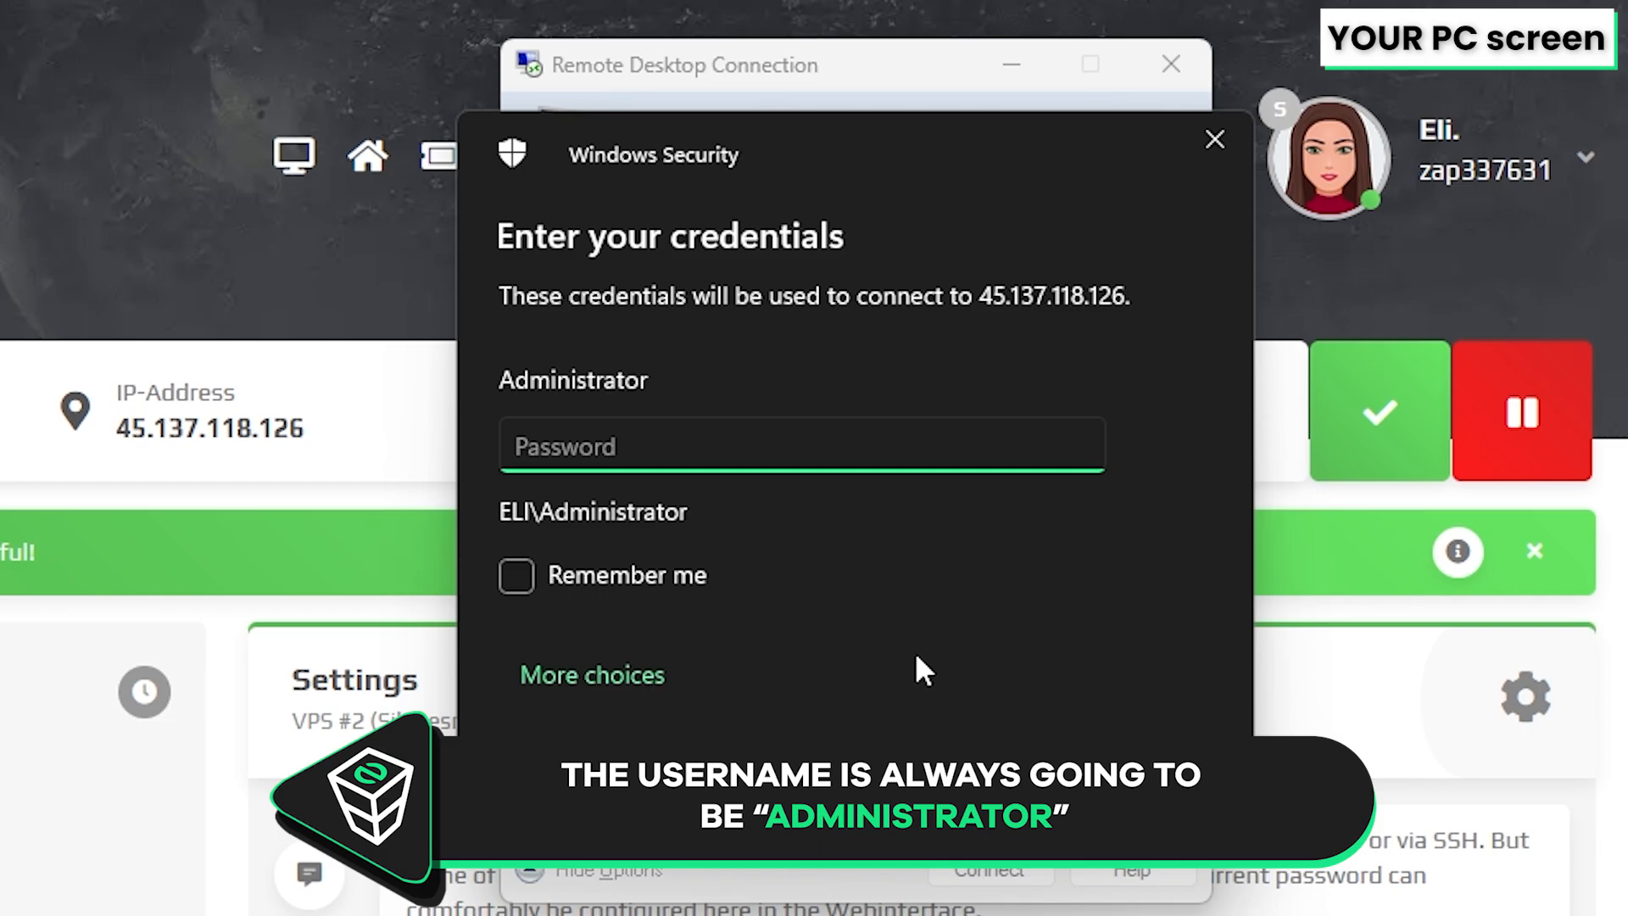
pyautogui.write('••')
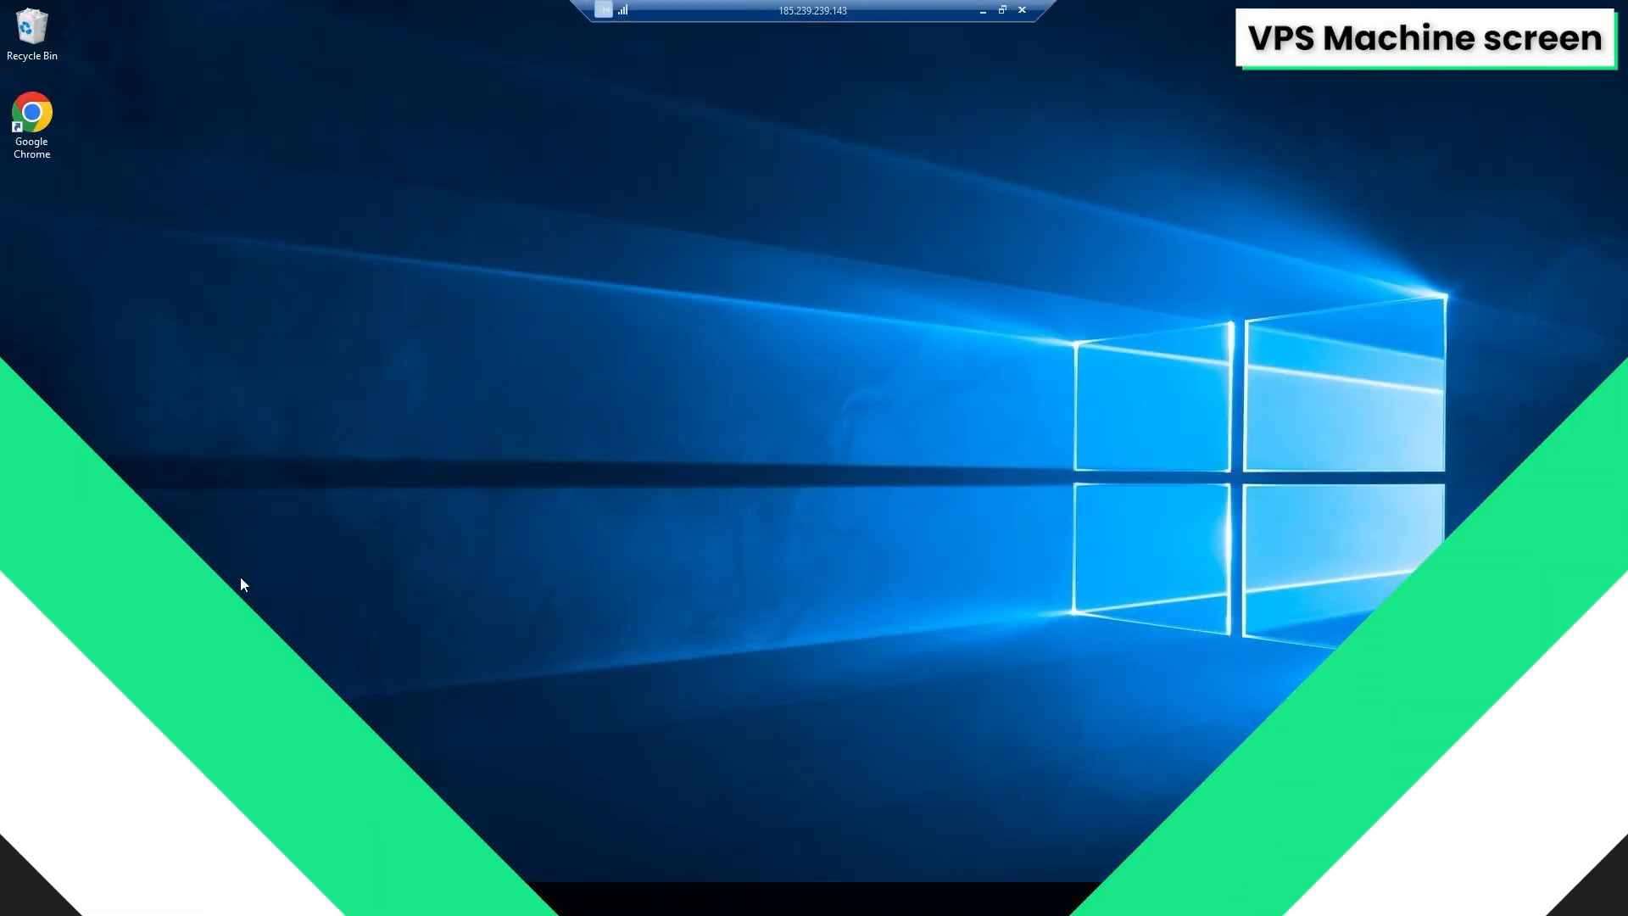
# Create a new desktop folder named soulmask on the VPS
pyautogui.rightClick(241, 583)
pyautogui.moveTo(337, 726)
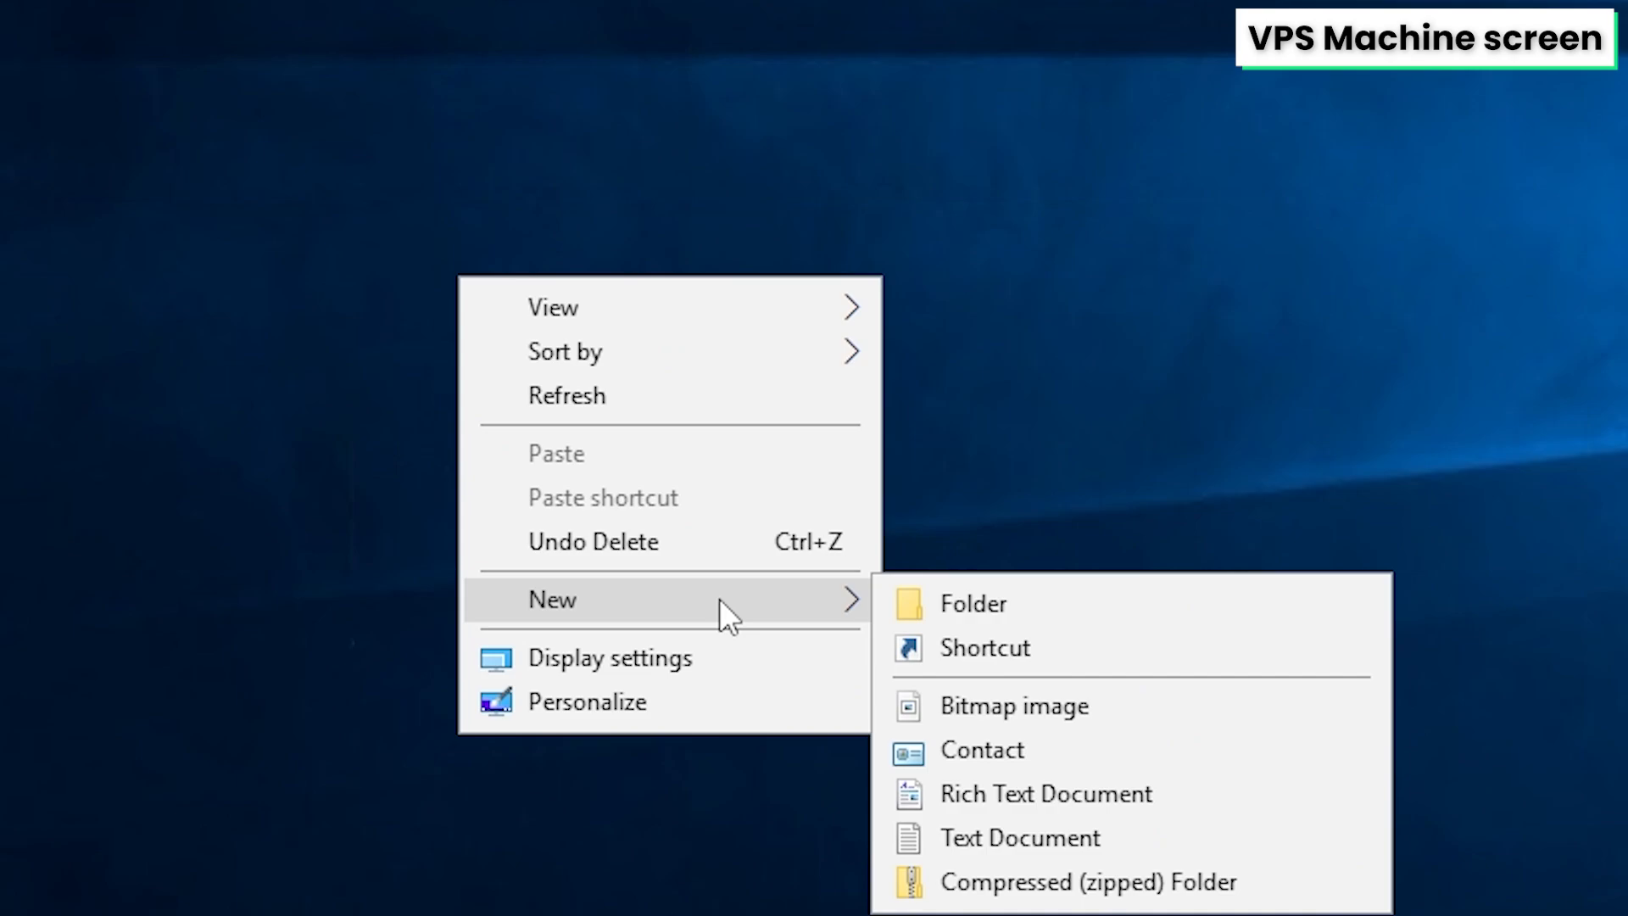
pyautogui.click(1071, 610)
pyautogui.write('sou')
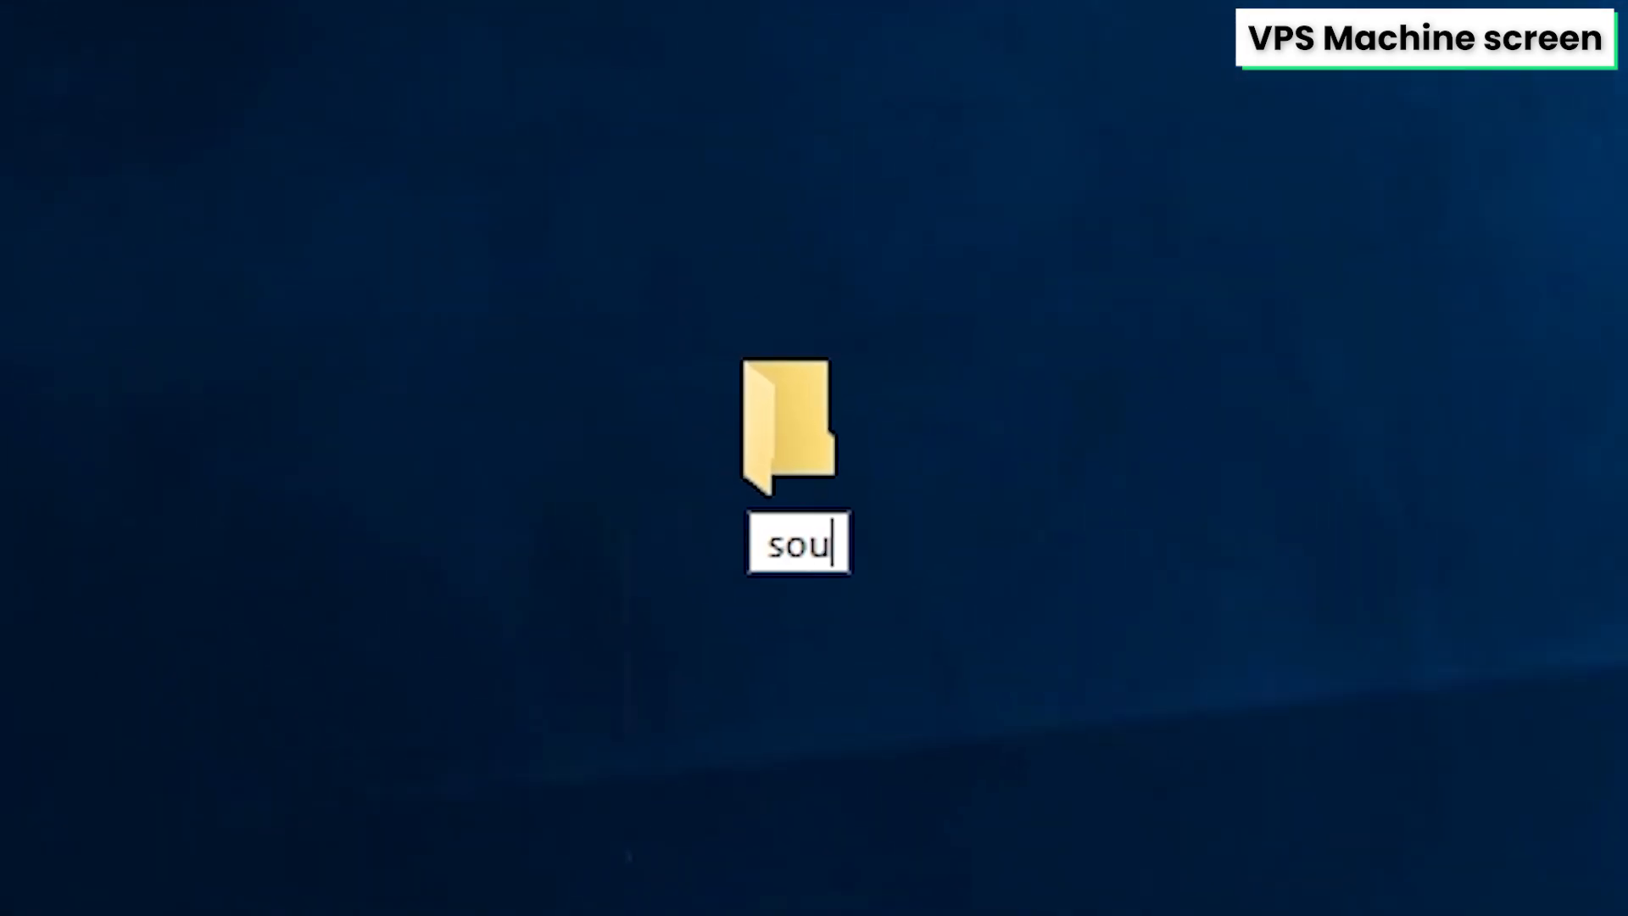
pyautogui.write('lmask')
pyautogui.press('Return')
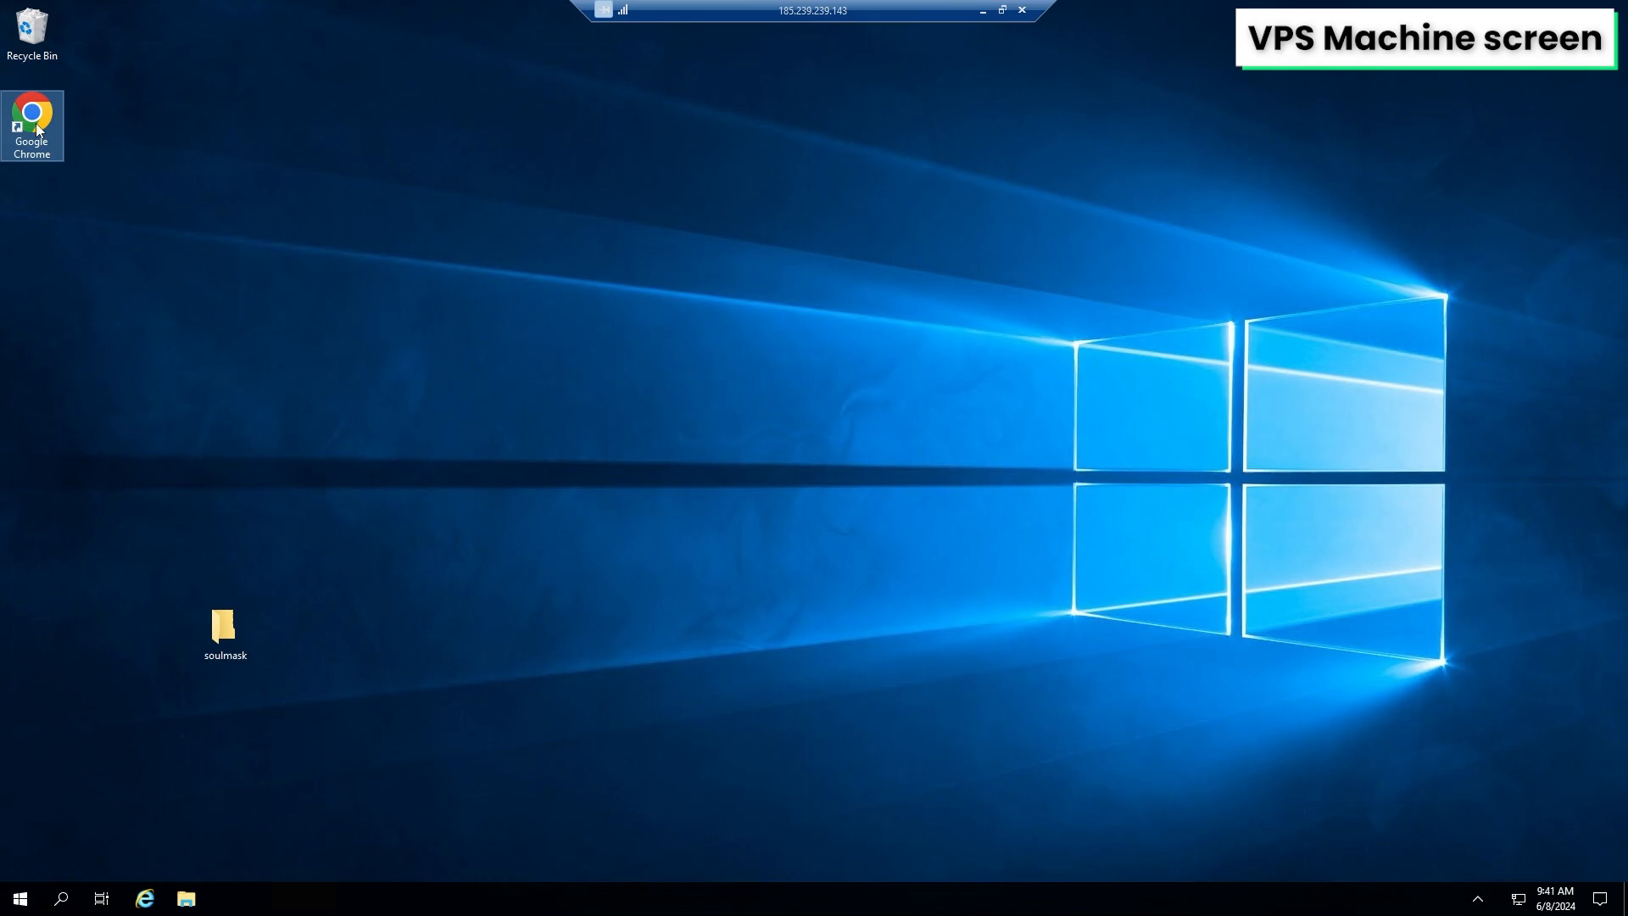
pyautogui.doubleClick(34, 123)
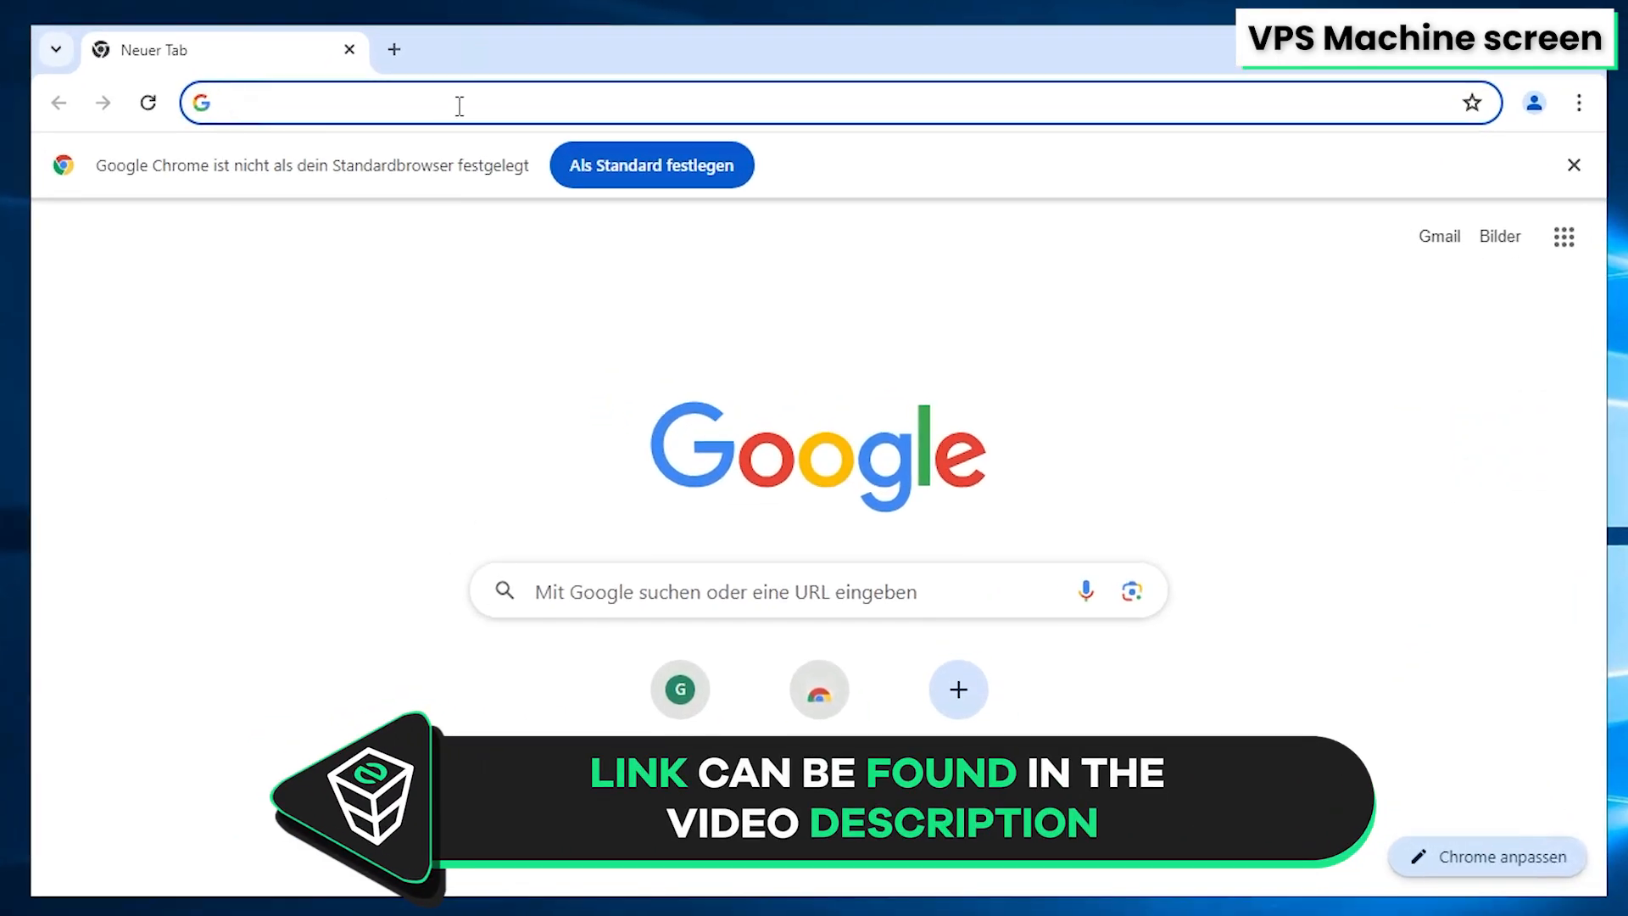
pyautogui.rightClick(614, 186)
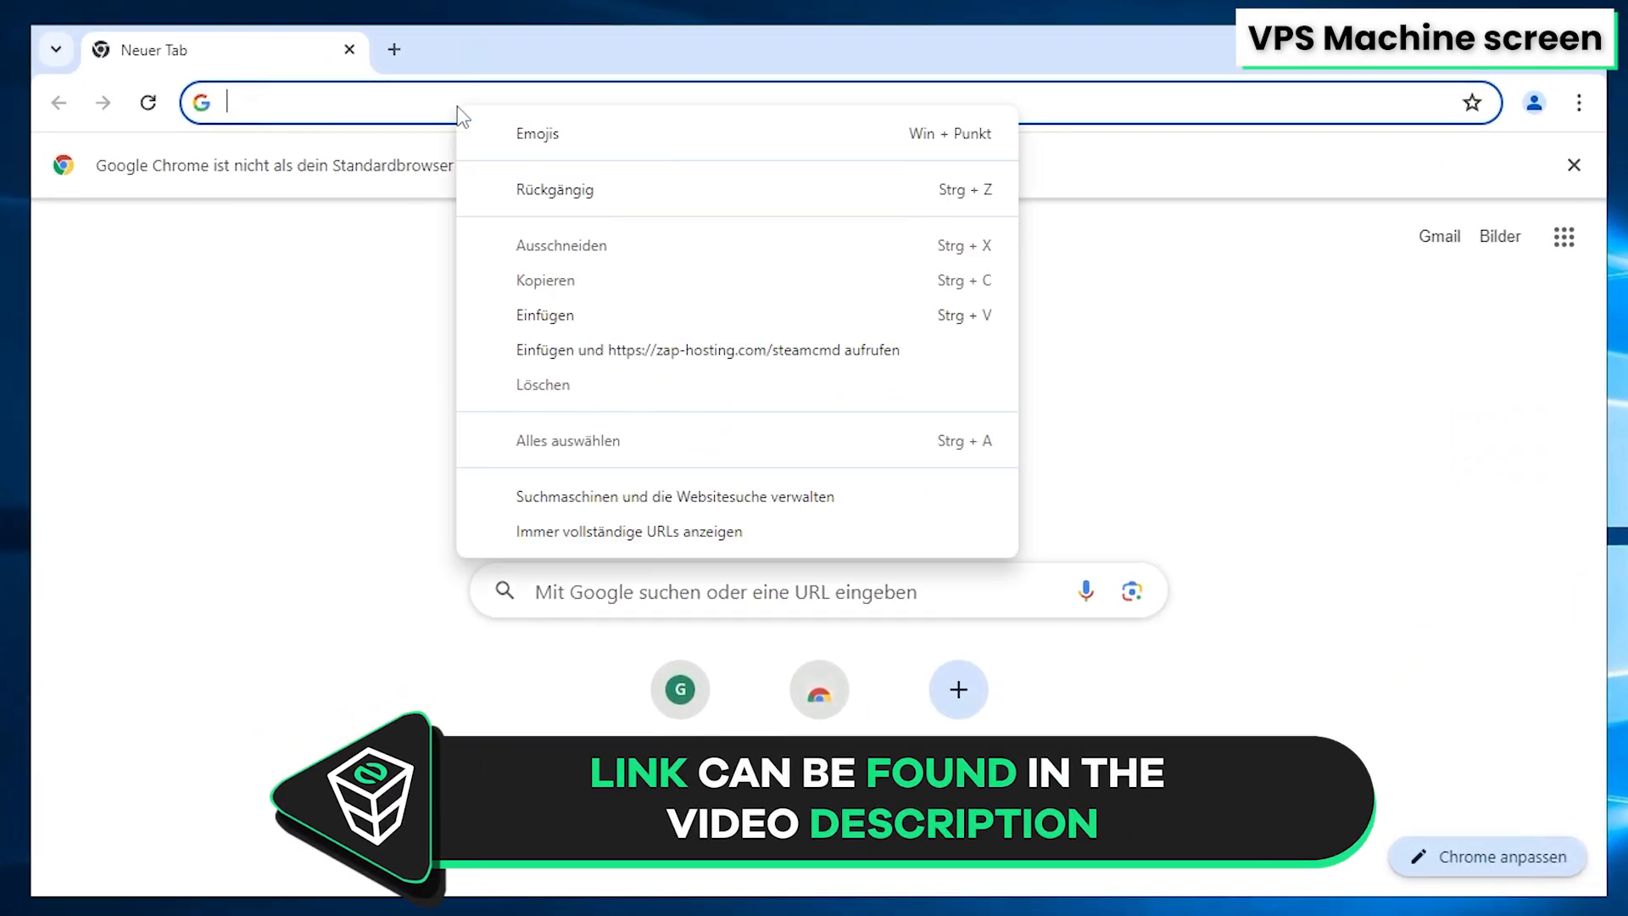
pyautogui.click(646, 321)
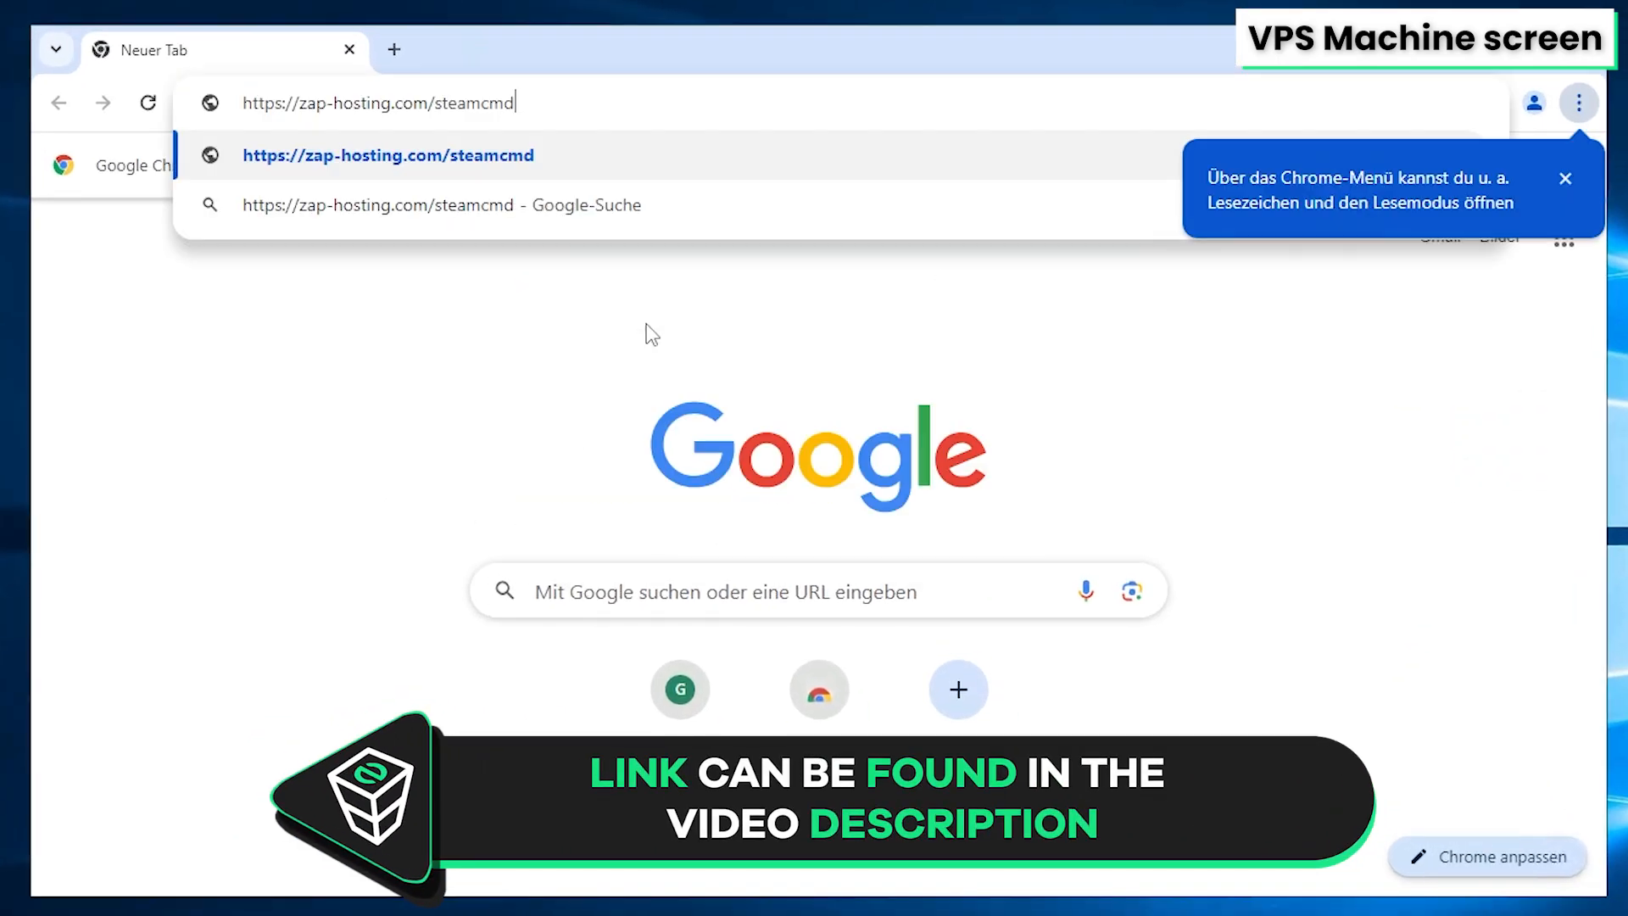
pyautogui.press('Return')
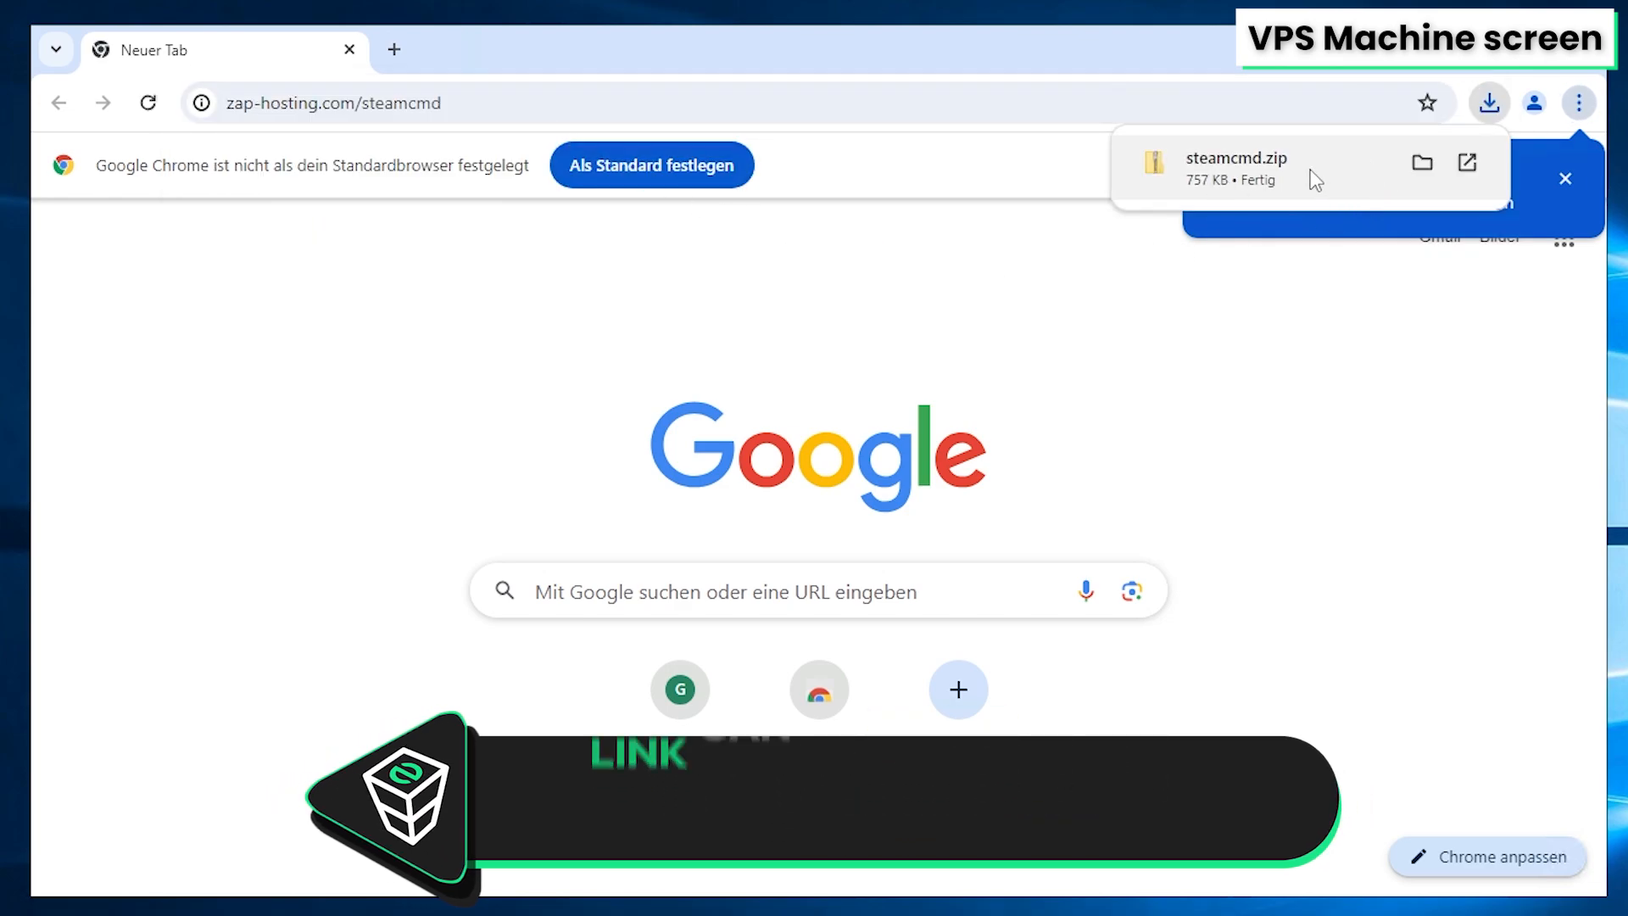
# Open the downloaded steamcmd.zip, copy steamcmd into the soulmask folder, and open that folder
pyautogui.click(1255, 174)
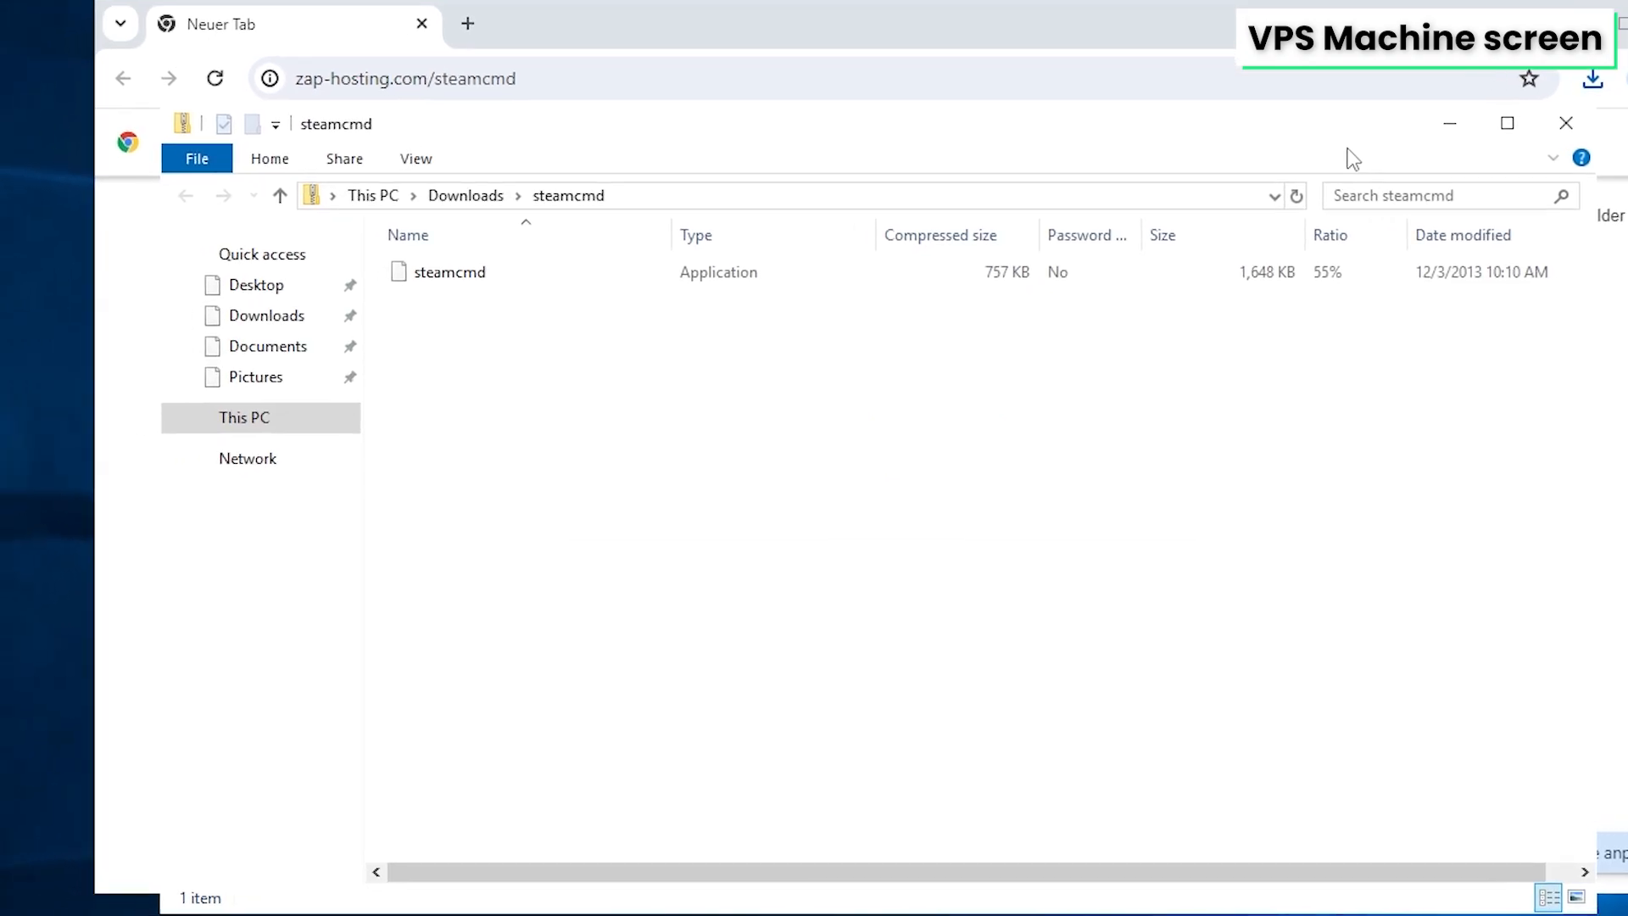
pyautogui.moveTo(487, 276); pyautogui.dragTo(0, 689)
pyautogui.moveTo(238, 652); pyautogui.dragTo(225, 724)
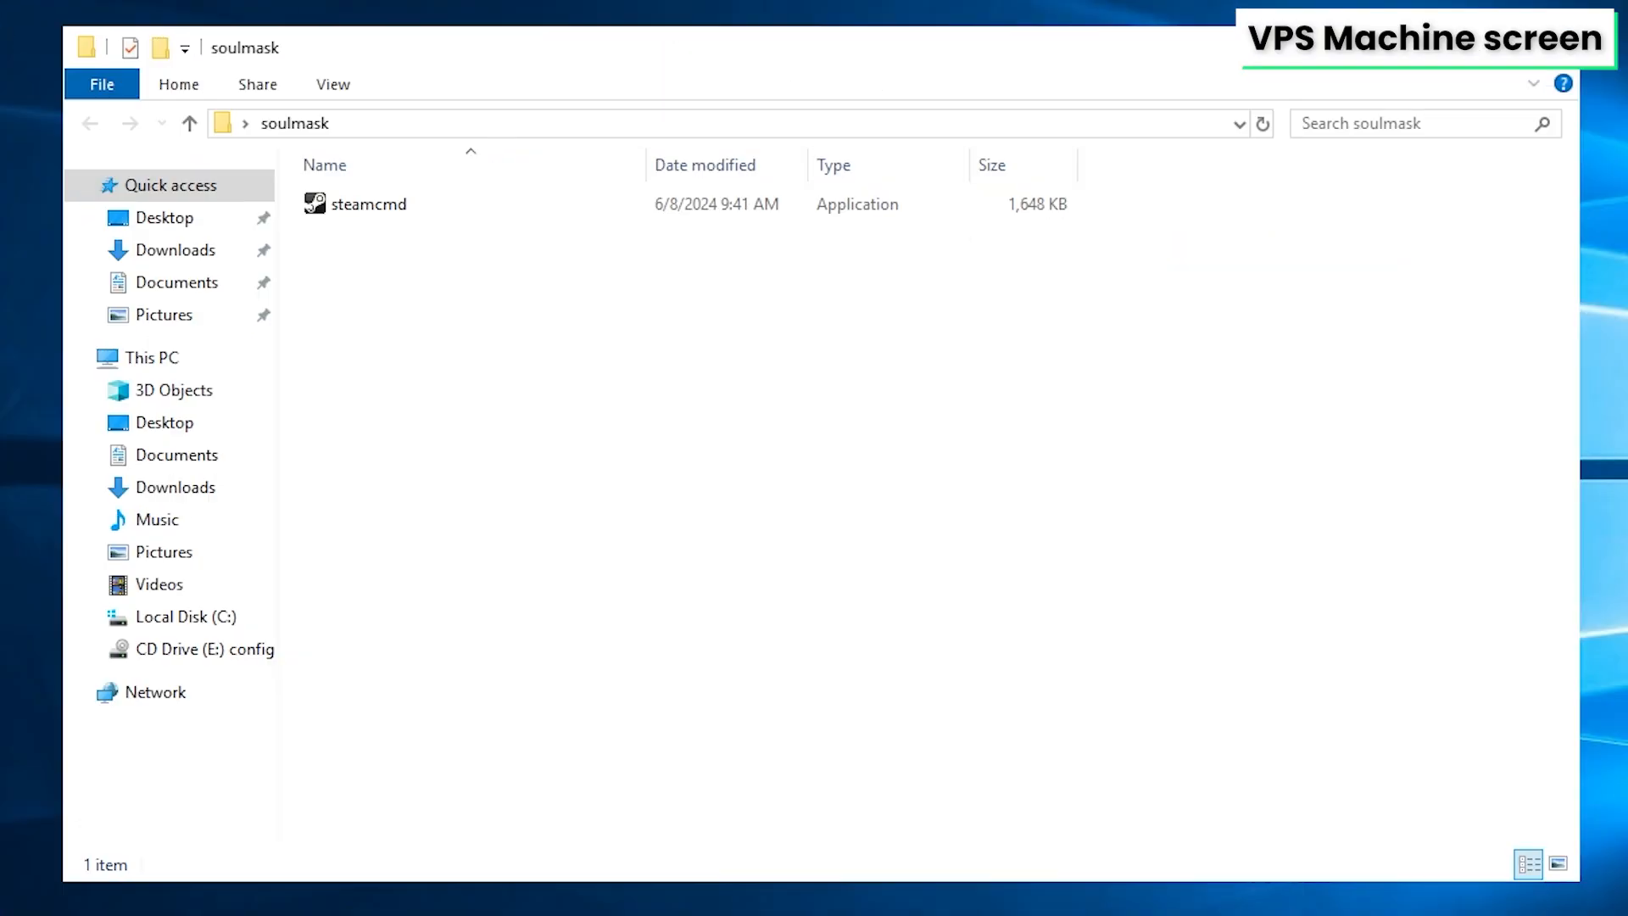
pyautogui.click(406, 210)
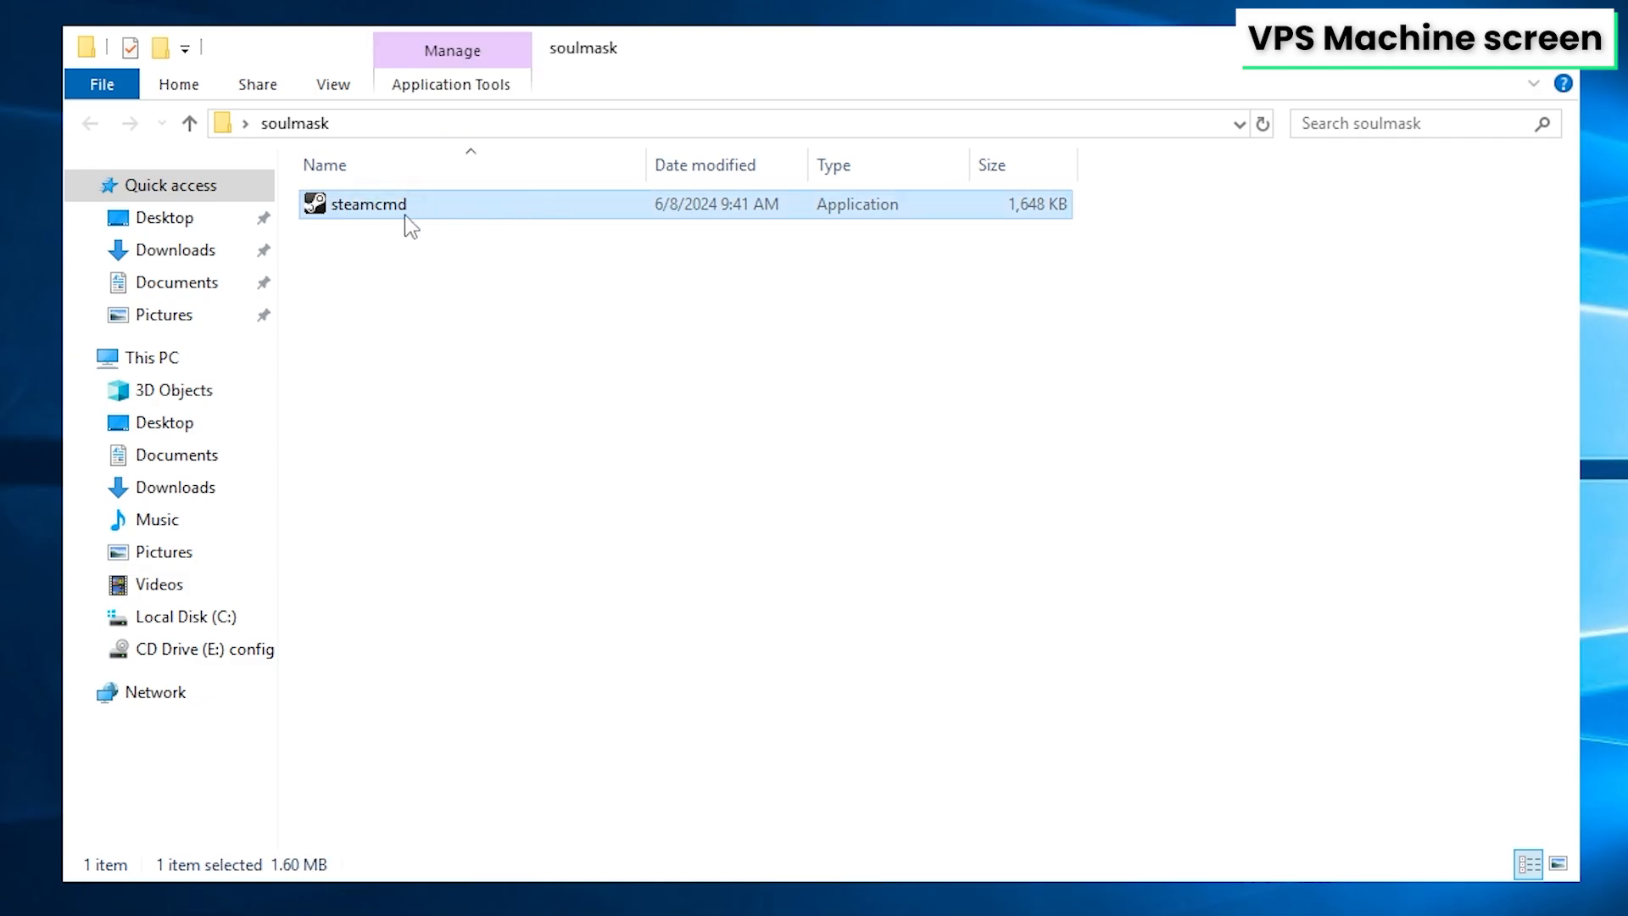
# Run steamcmd and log in with login anonymous
pyautogui.doubleClick(428, 212)
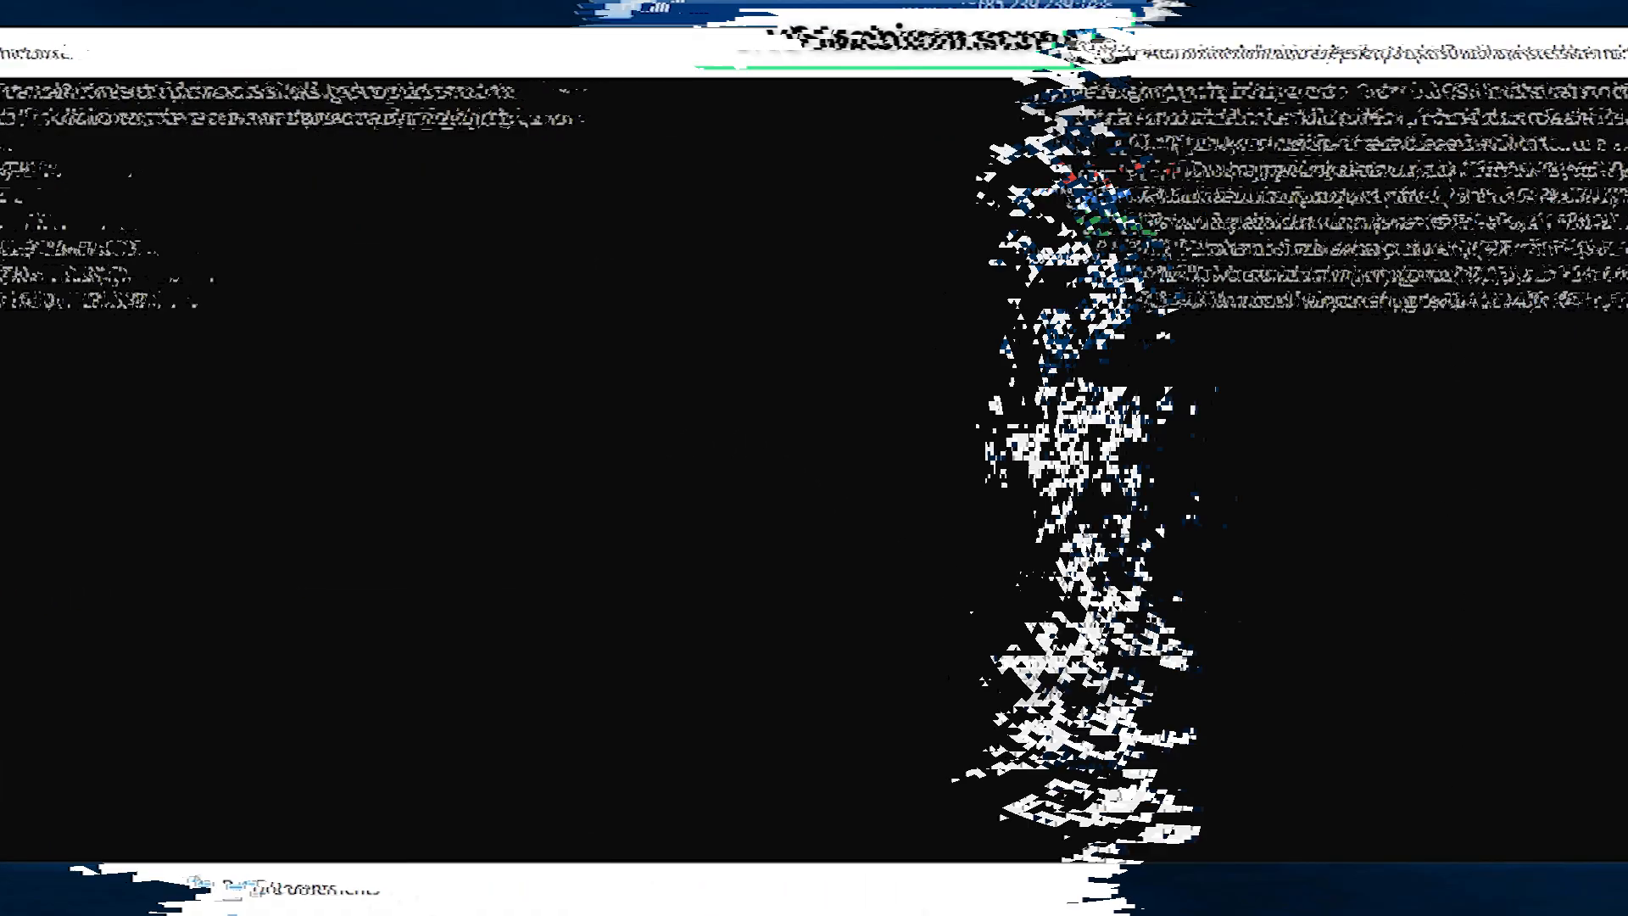
pyautogui.write('lo')
pyautogui.write('gin anon')
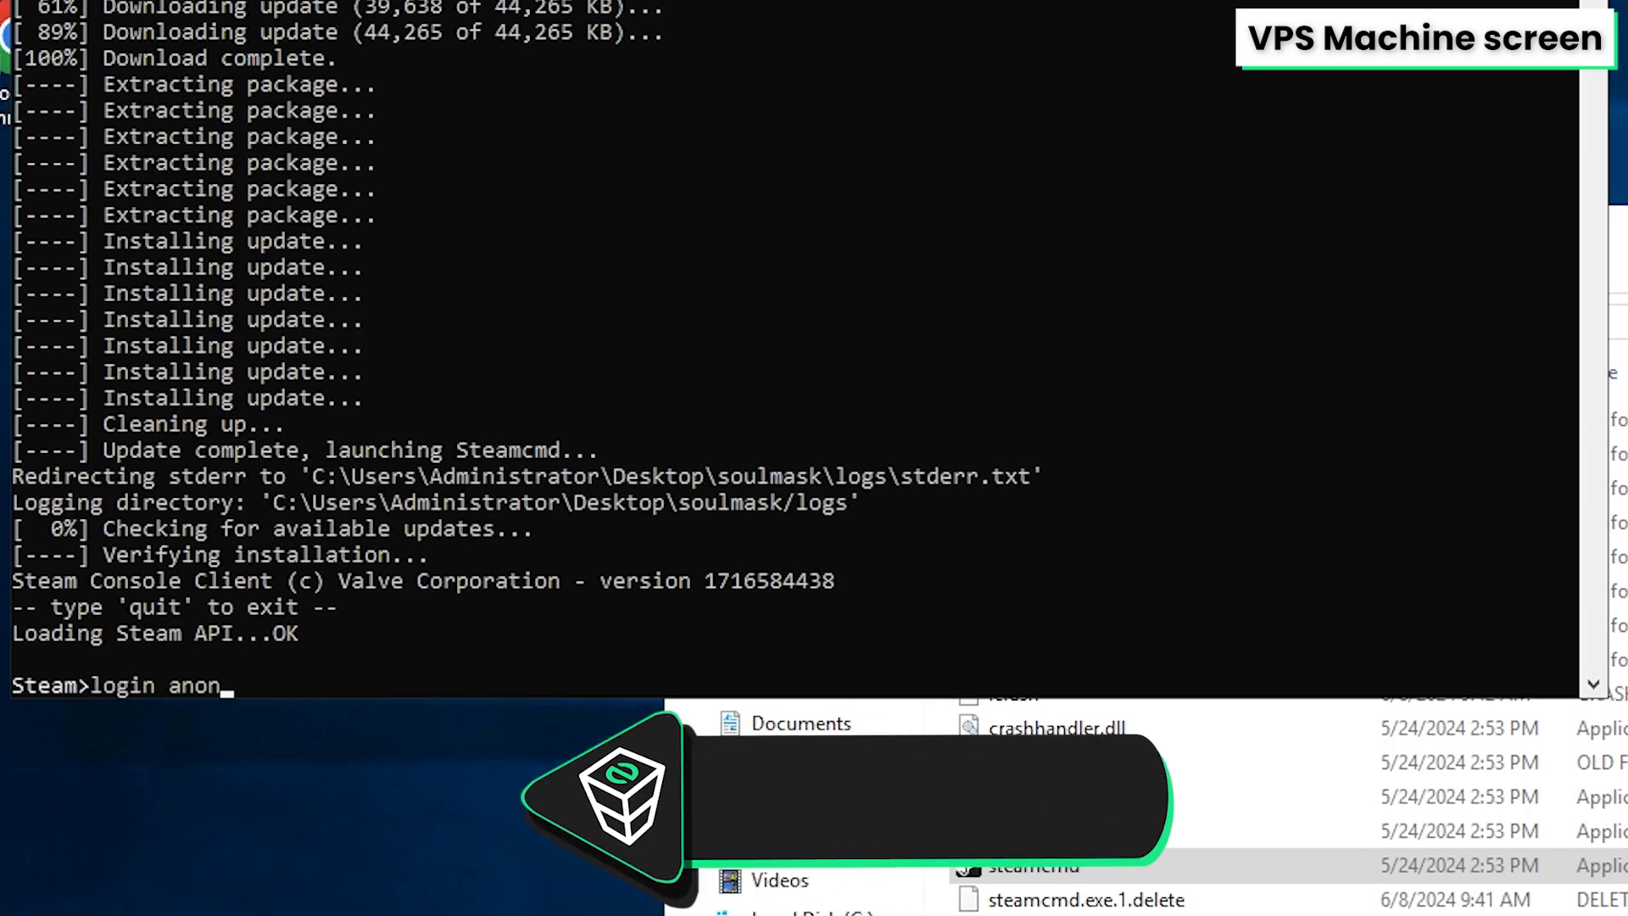
pyautogui.write('ymous')
pyautogui.press('Return')
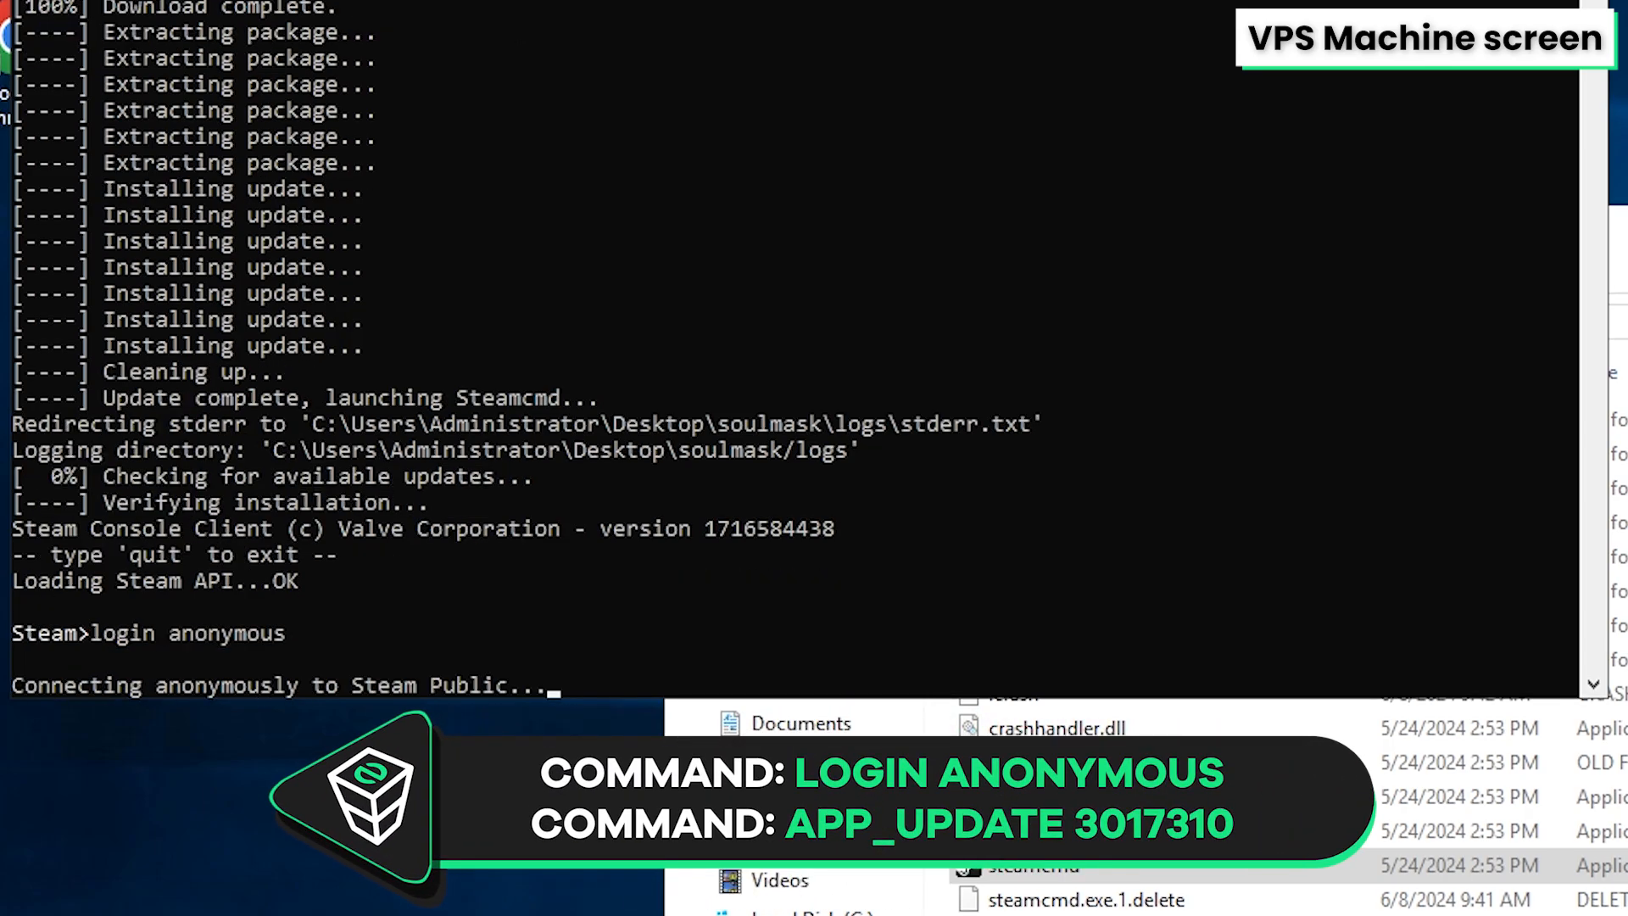
# Install the Soulmask server with app_update 3017310, then quit steamcmd
pyautogui.write('app_update 3017')
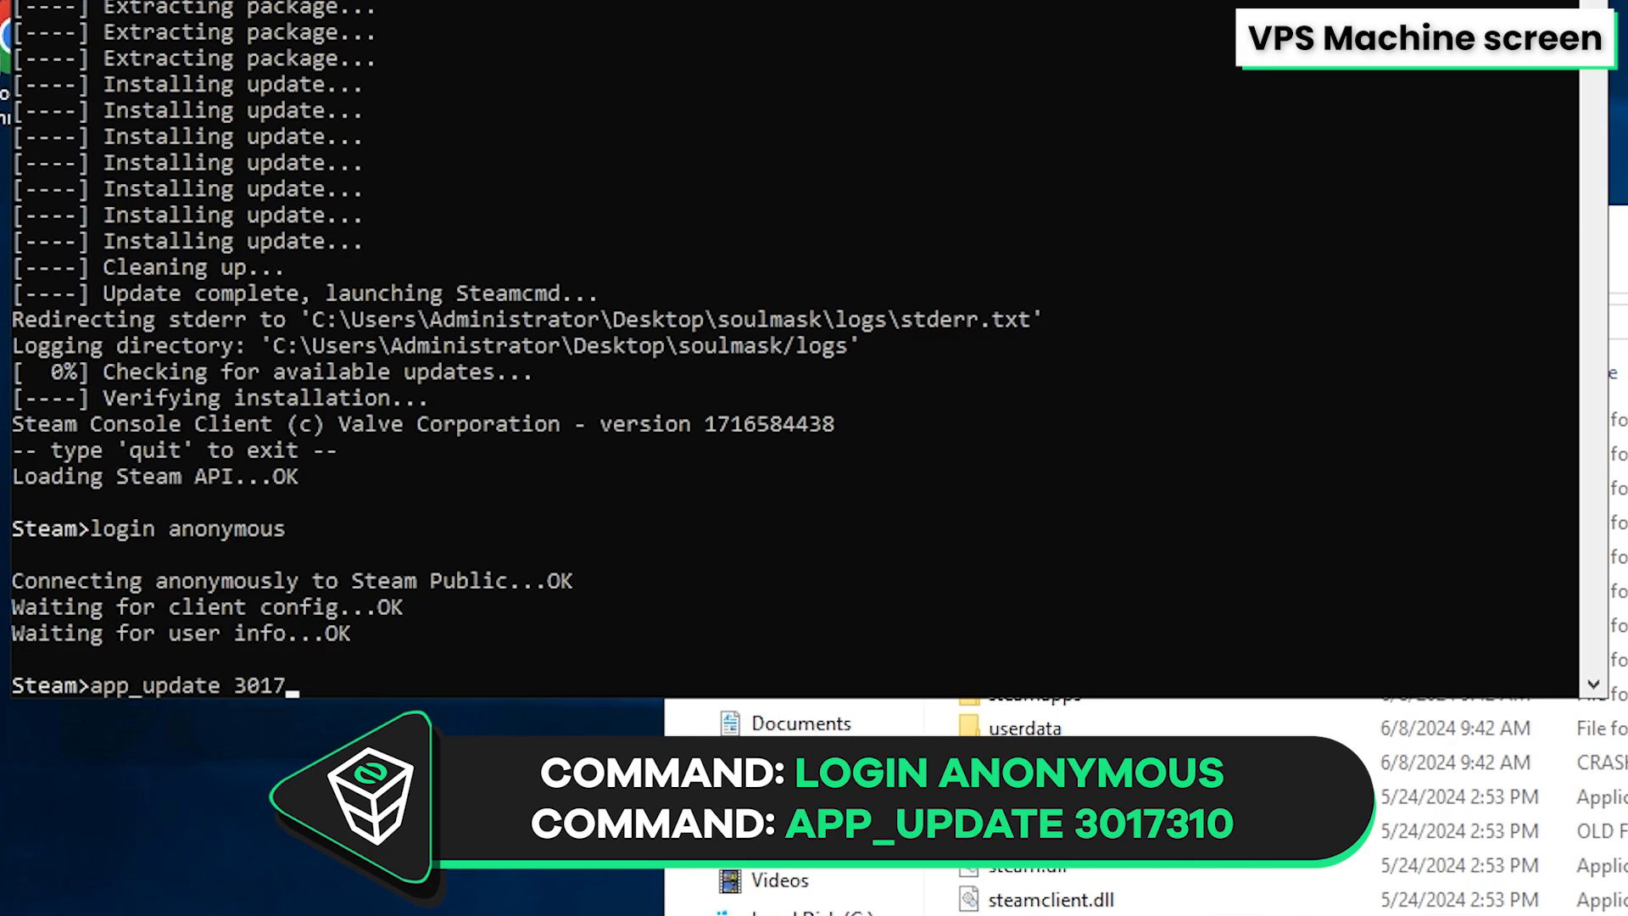
pyautogui.write('310')
pyautogui.press('Return')
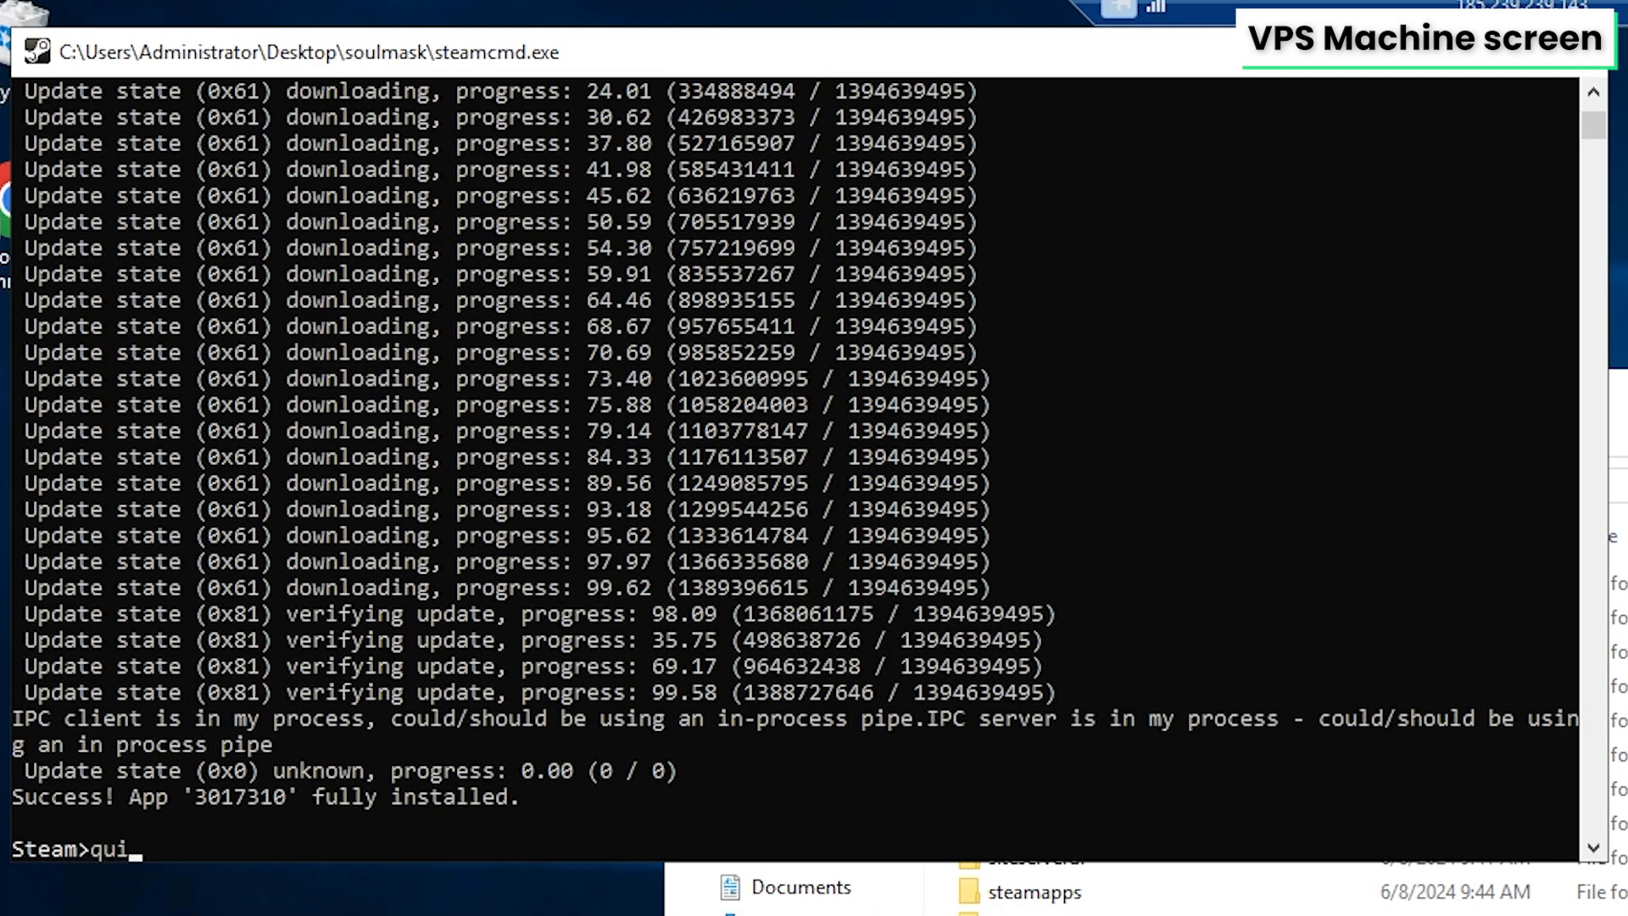
pyautogui.press('Return')
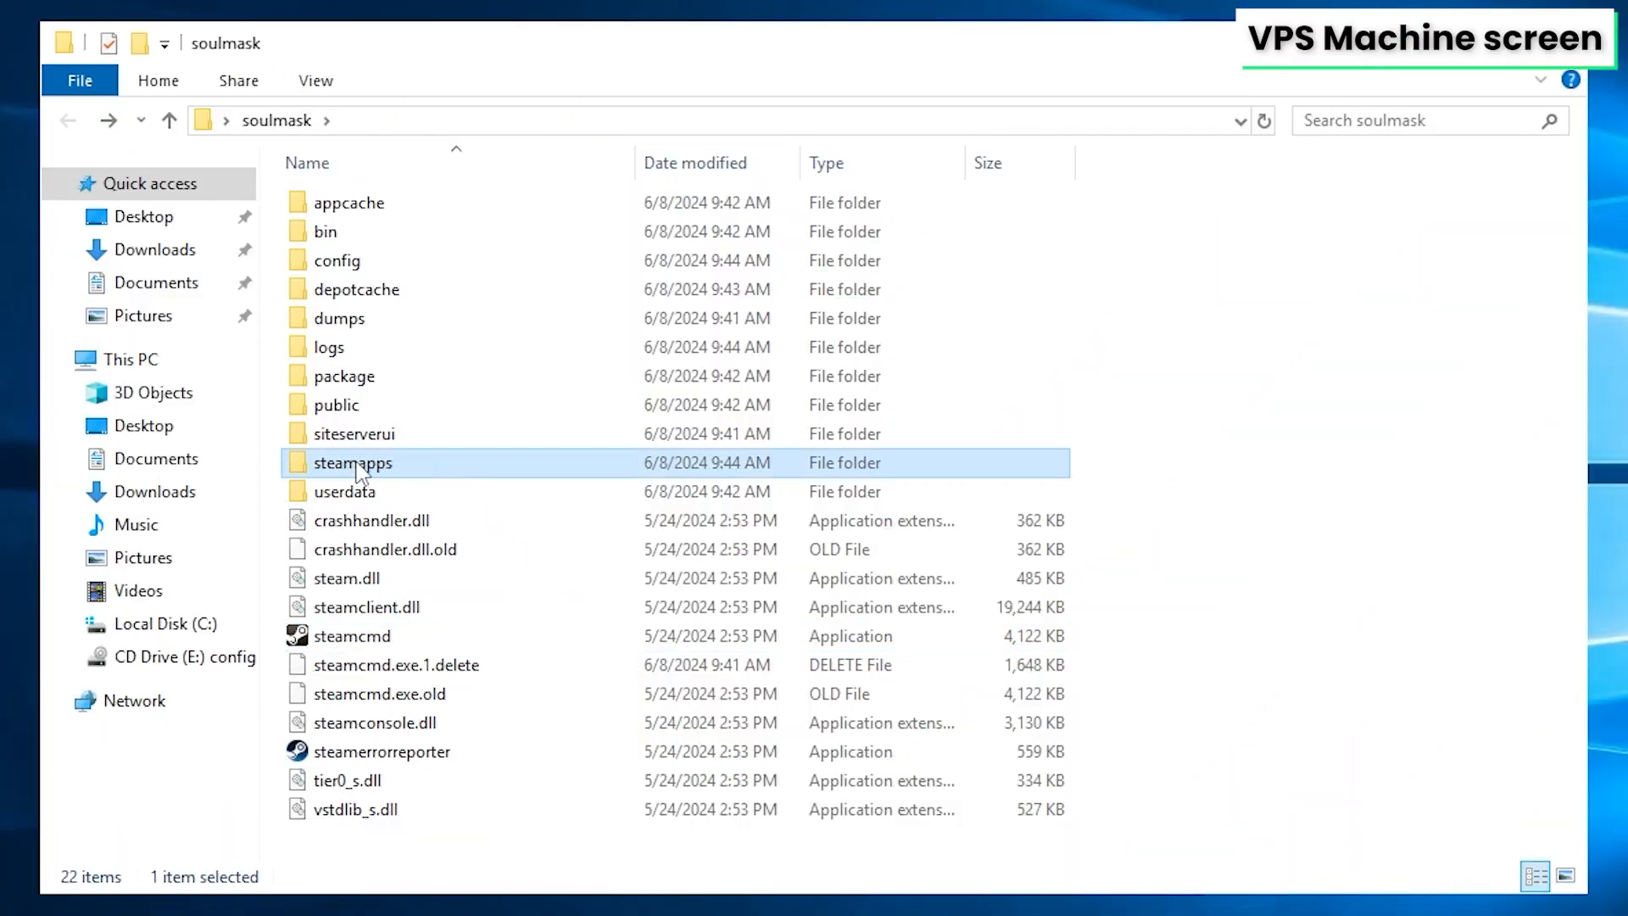
# Open steamapps\common\Soulmask Dedicated Server For Windows and turn on file name extensions
pyautogui.doubleClick(369, 465)
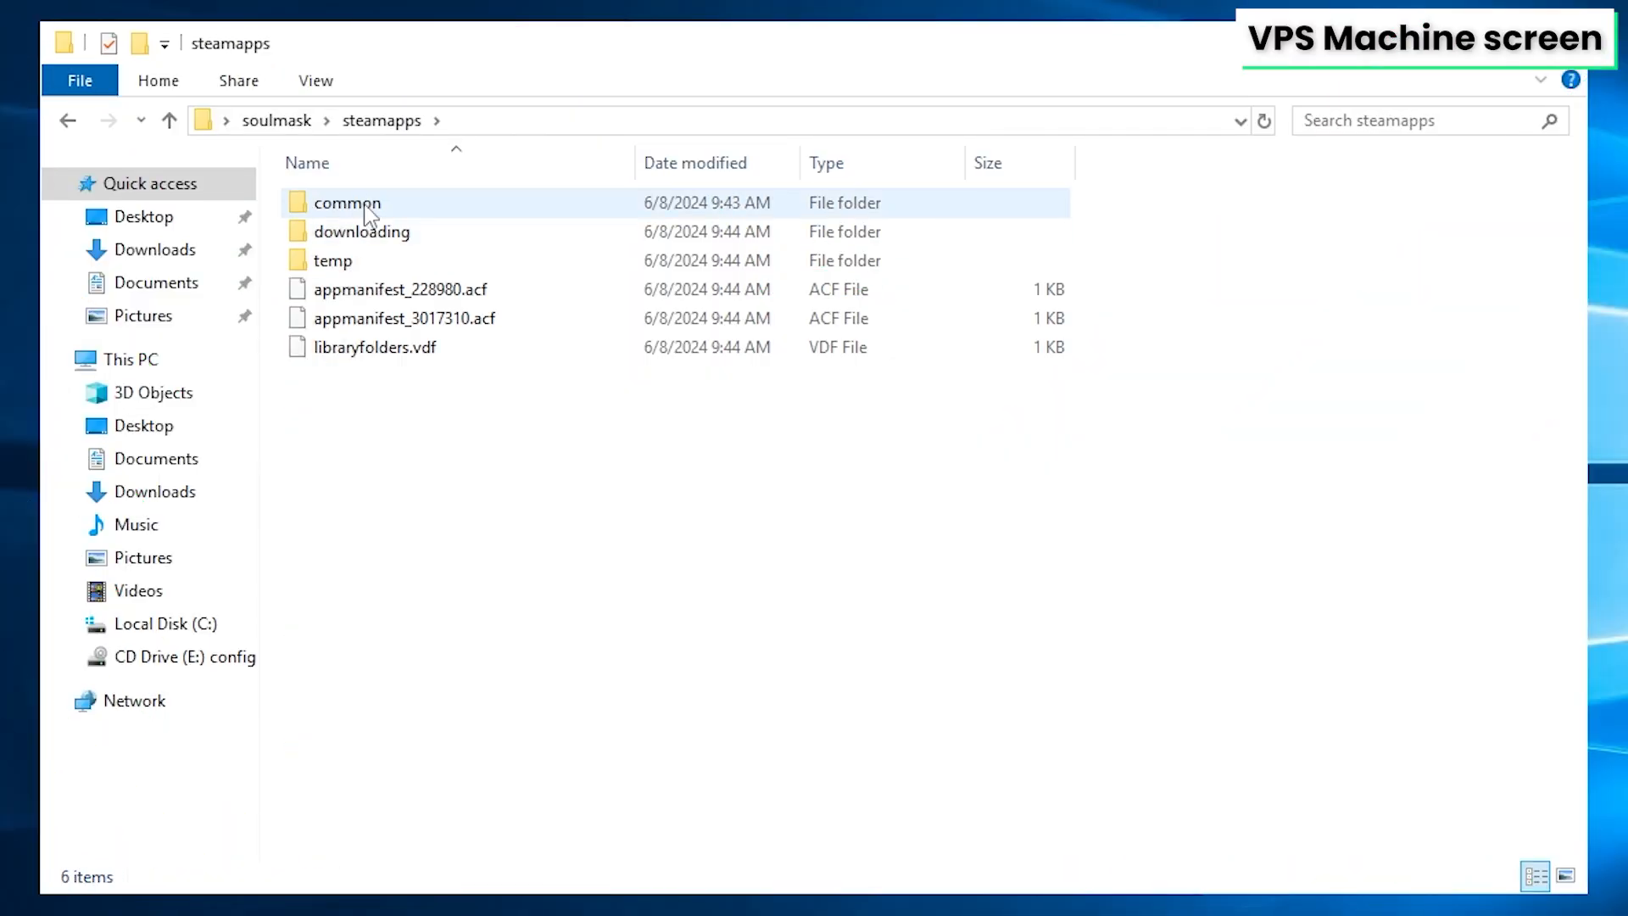
pyautogui.doubleClick(371, 212)
pyautogui.doubleClick(405, 208)
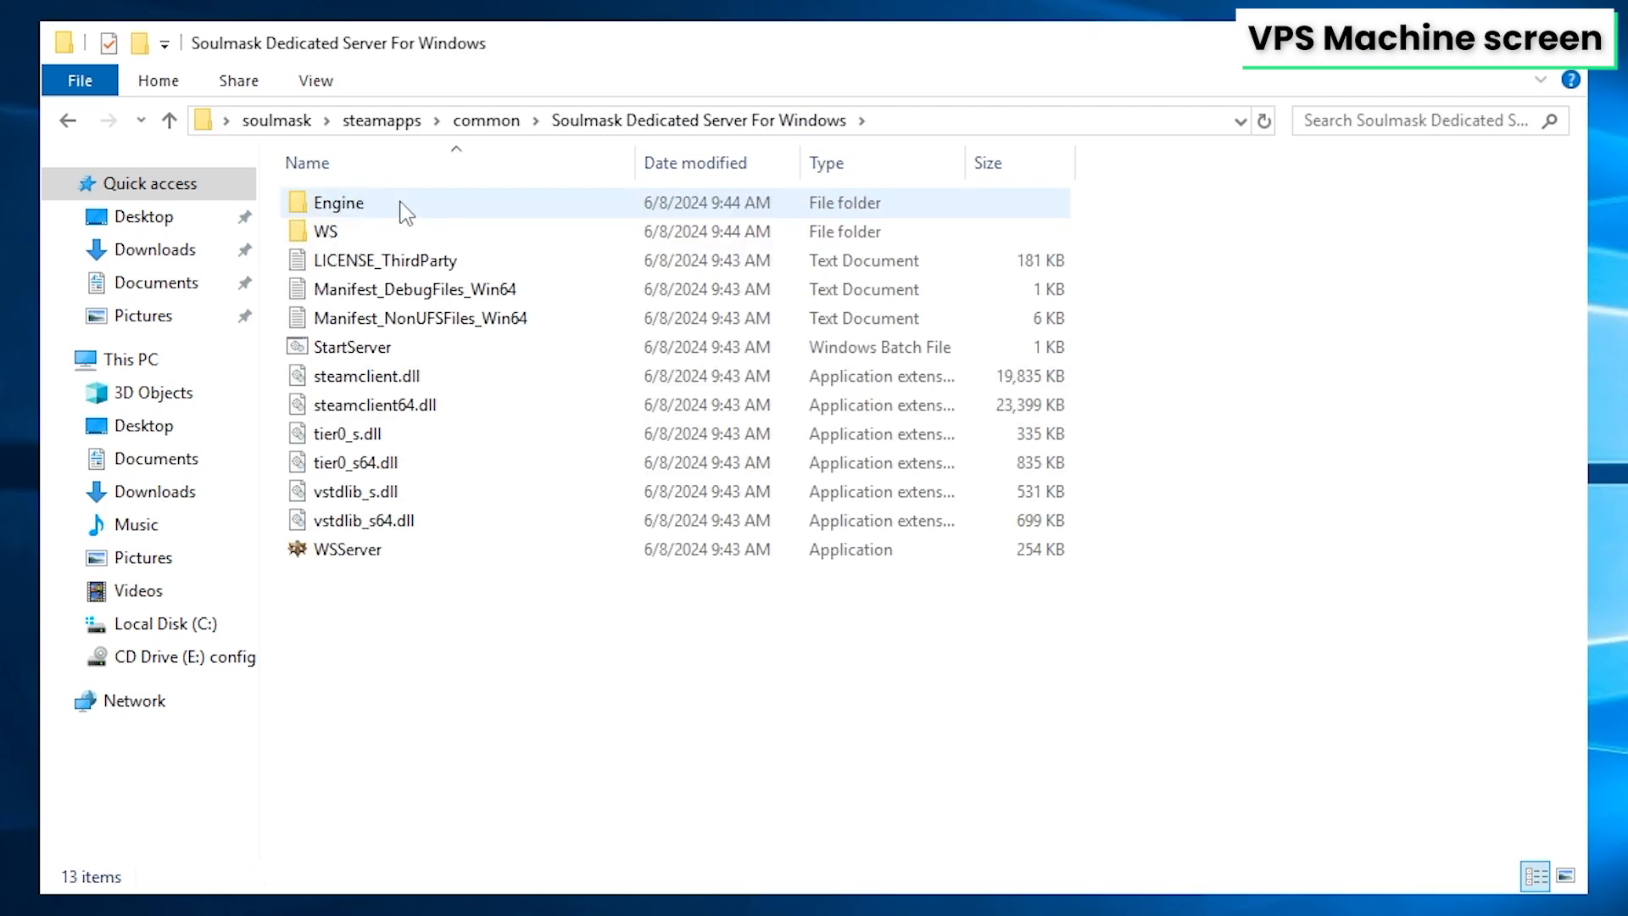
pyautogui.click(316, 81)
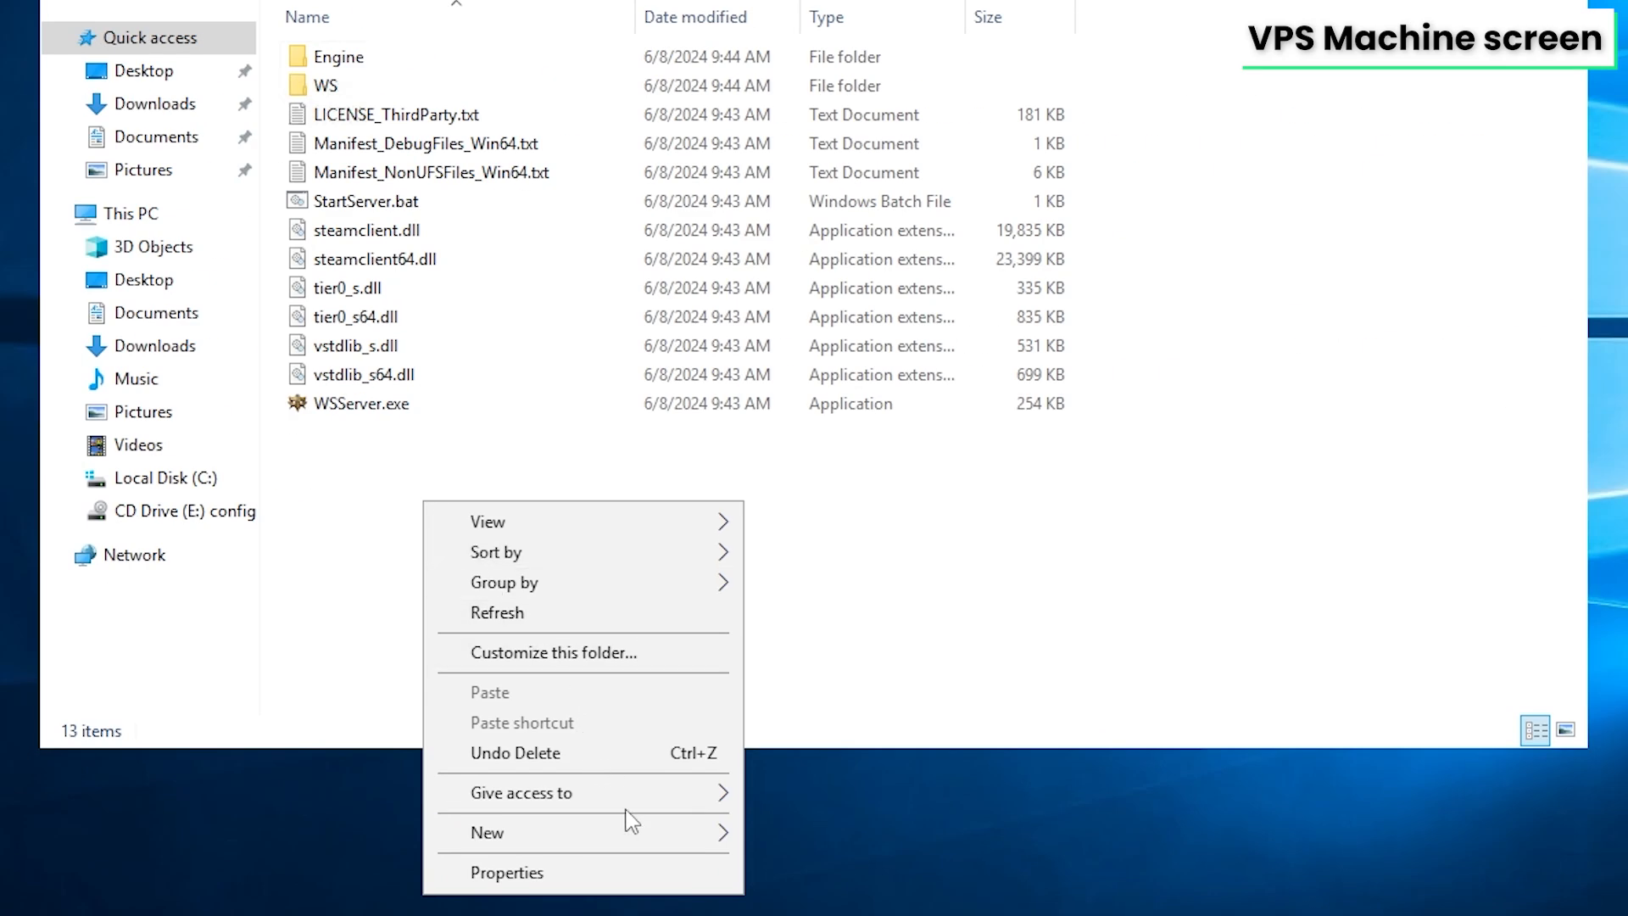
# Create a new text file in the server folder named soulmaskserver.bat
pyautogui.moveTo(647, 838)
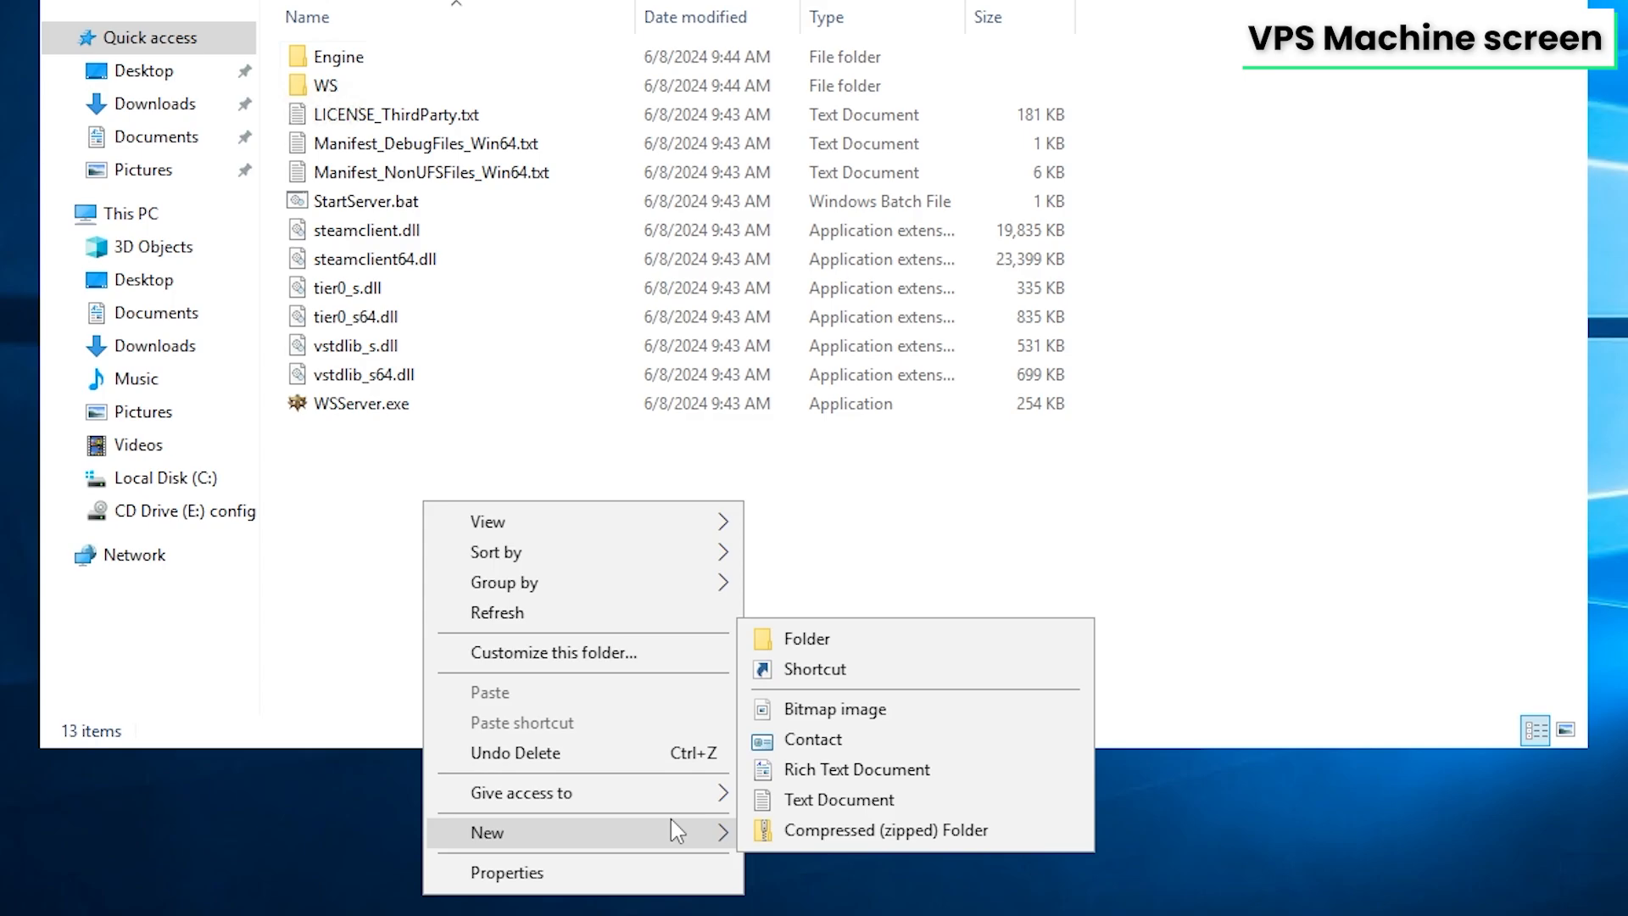
pyautogui.click(801, 800)
pyautogui.write('soulmaskserver.bat')
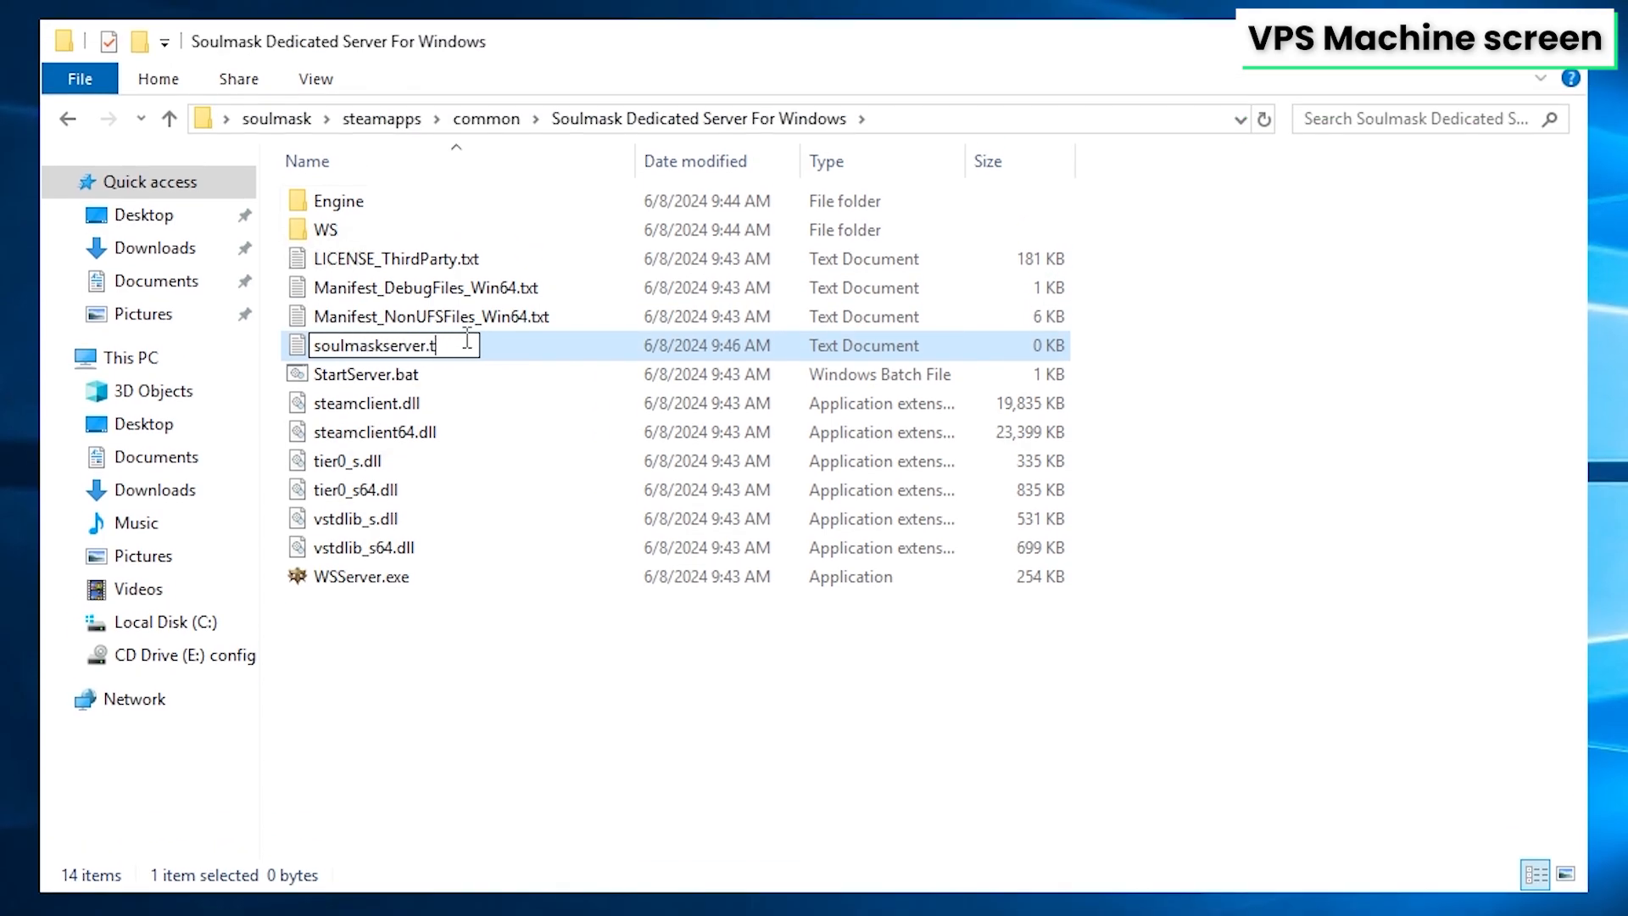
pyautogui.press('Return')
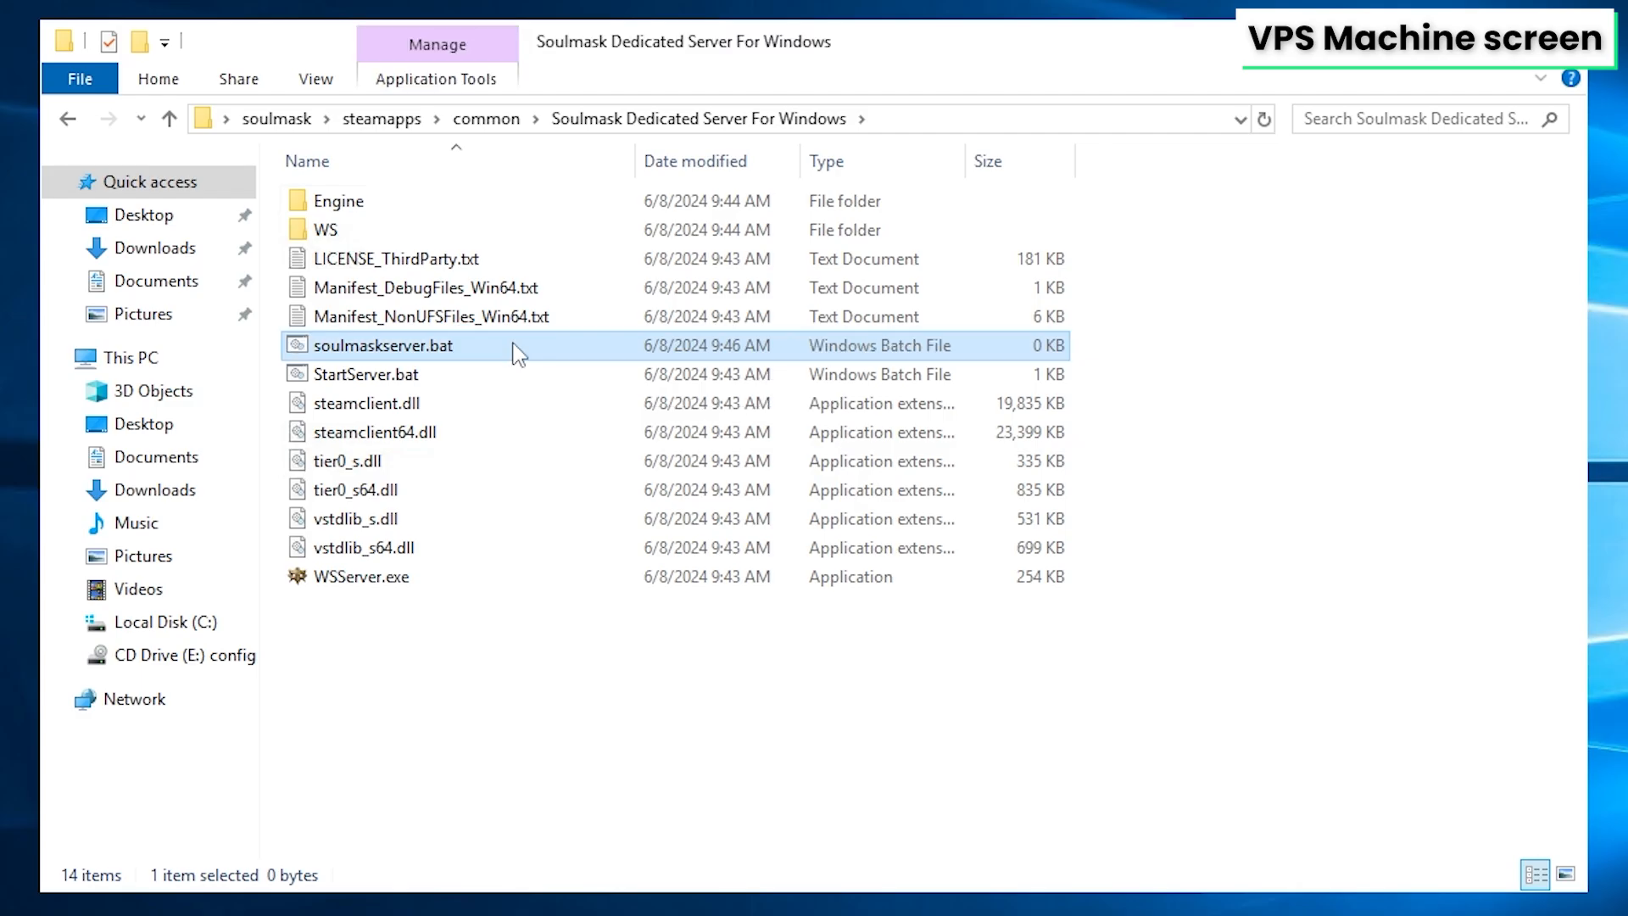
# Open soulmaskserver.bat in Notepad++ and paste the StartServer.bat launch command
pyautogui.rightClick(520, 352)
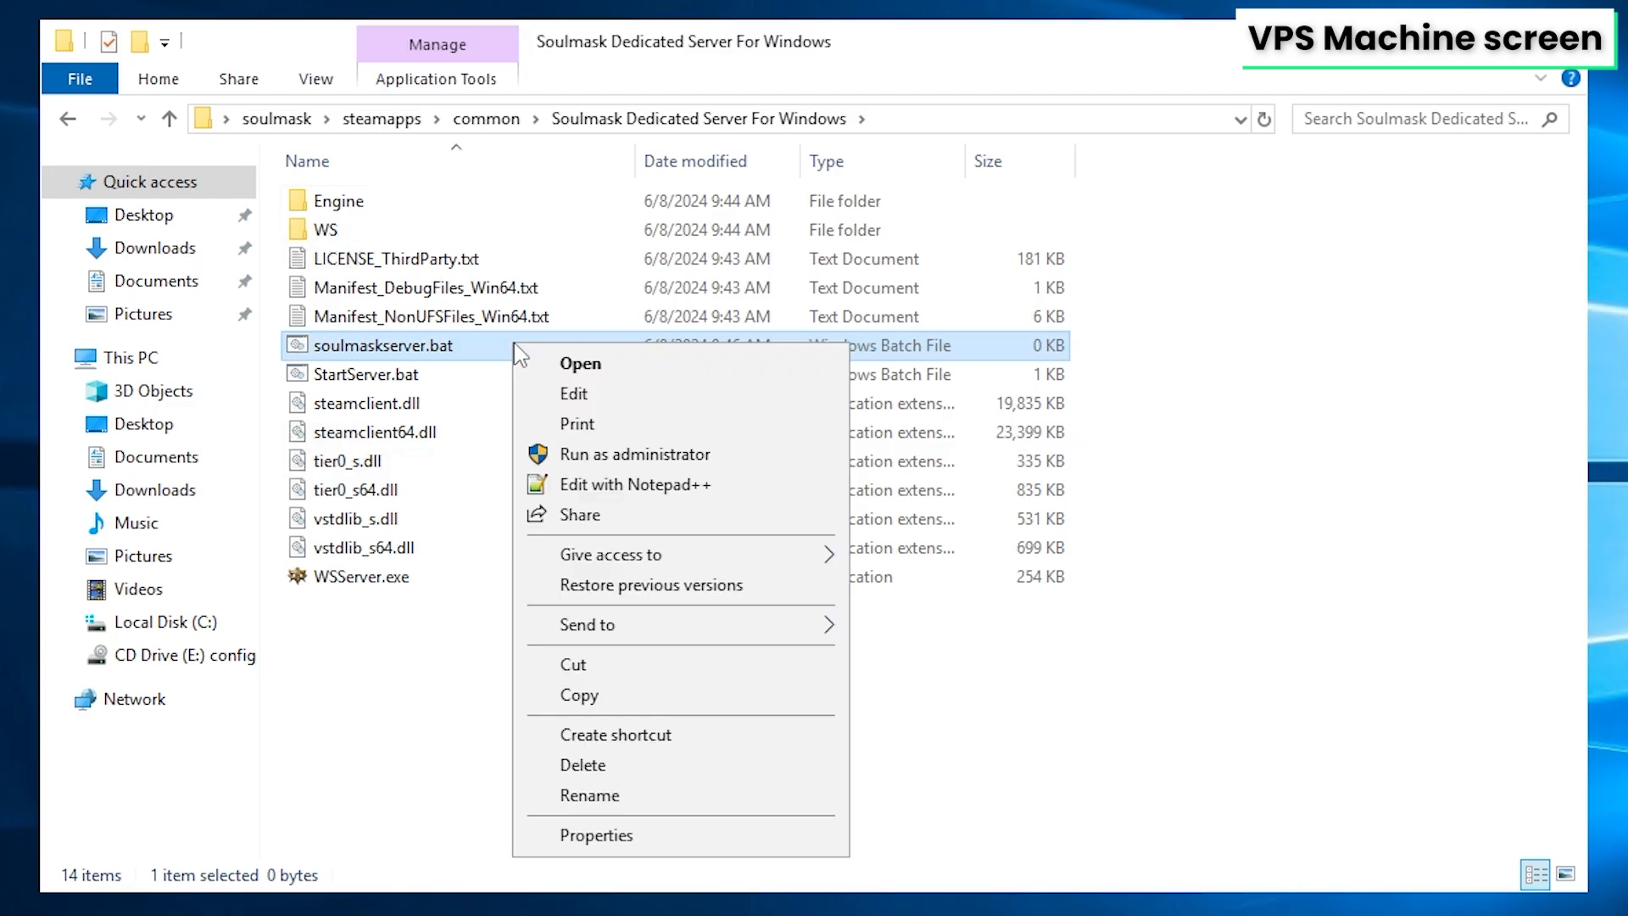
pyautogui.click(635, 484)
pyautogui.hotkey('ctrl', 'v')
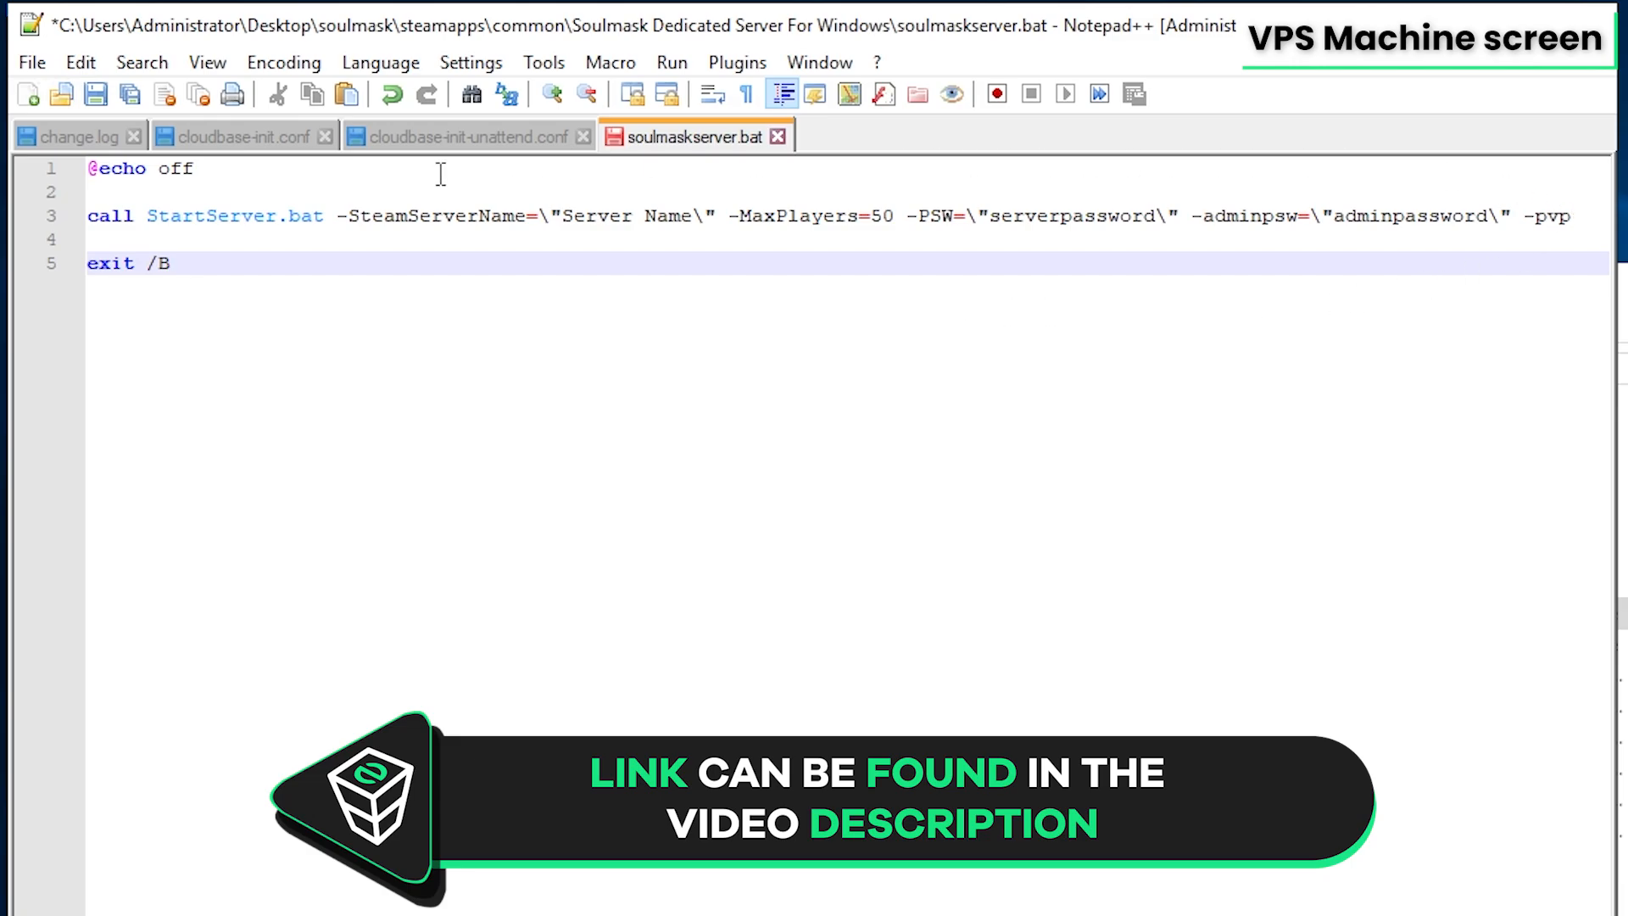
# Replace the Server Name placeholder in SteamServerName with a custom server name
pyautogui.moveTo(562, 204); pyautogui.dragTo(691, 216)
pyautogui.write('eli test')
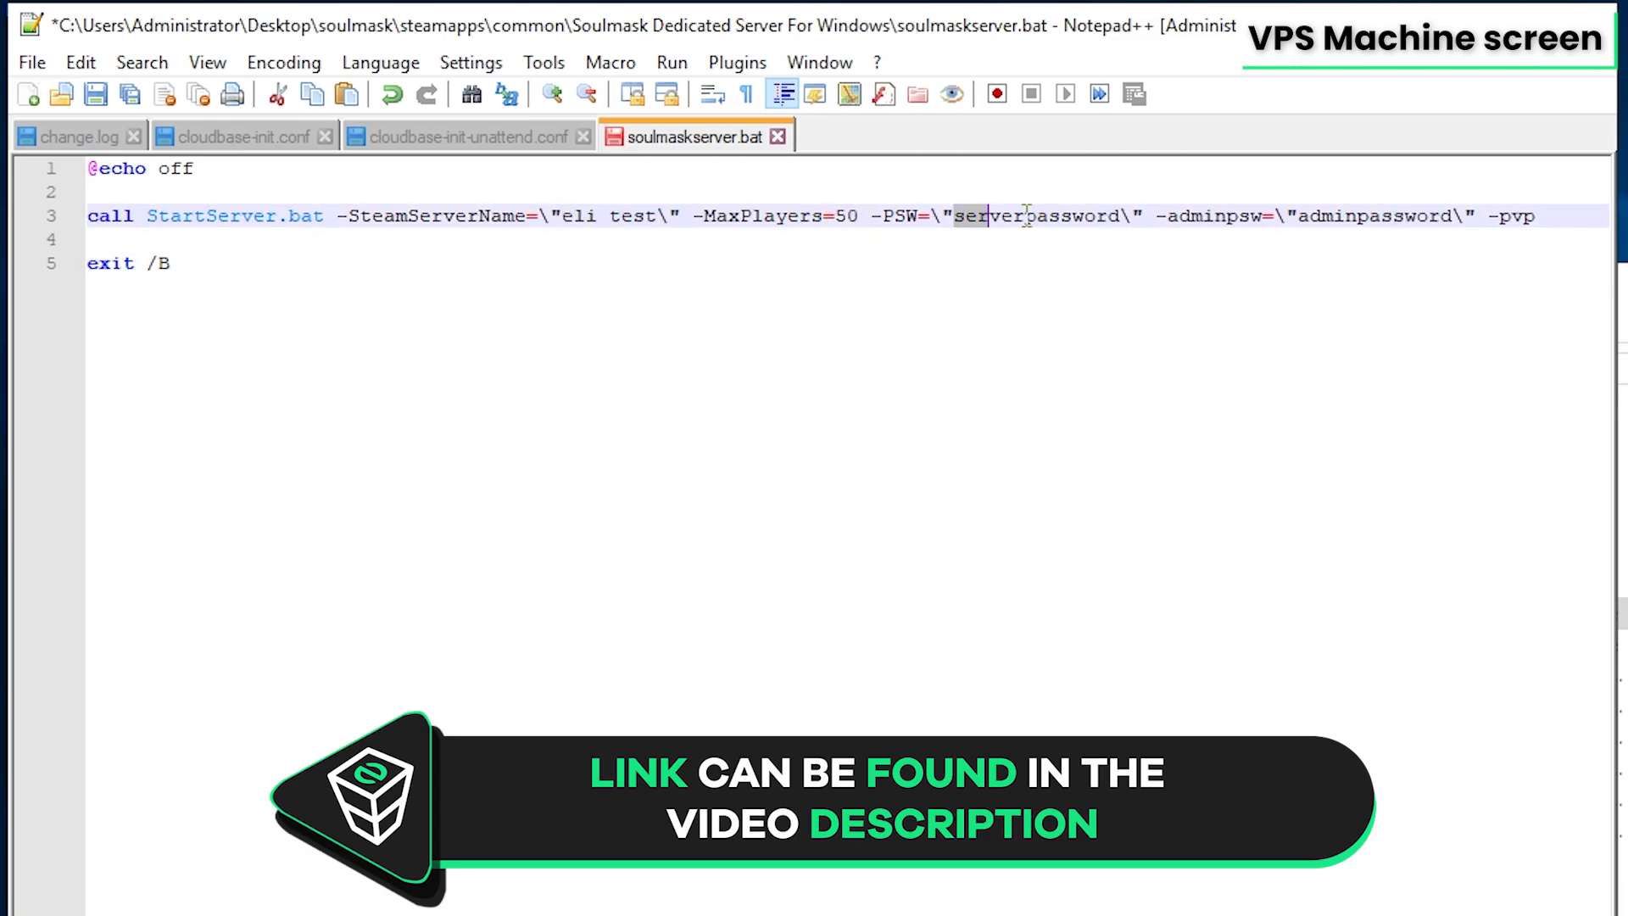
# Replace the serverpassword placeholder with the server password and save the file
pyautogui.moveTo(1026, 214); pyautogui.dragTo(1369, 205)
pyautogui.write('test123')
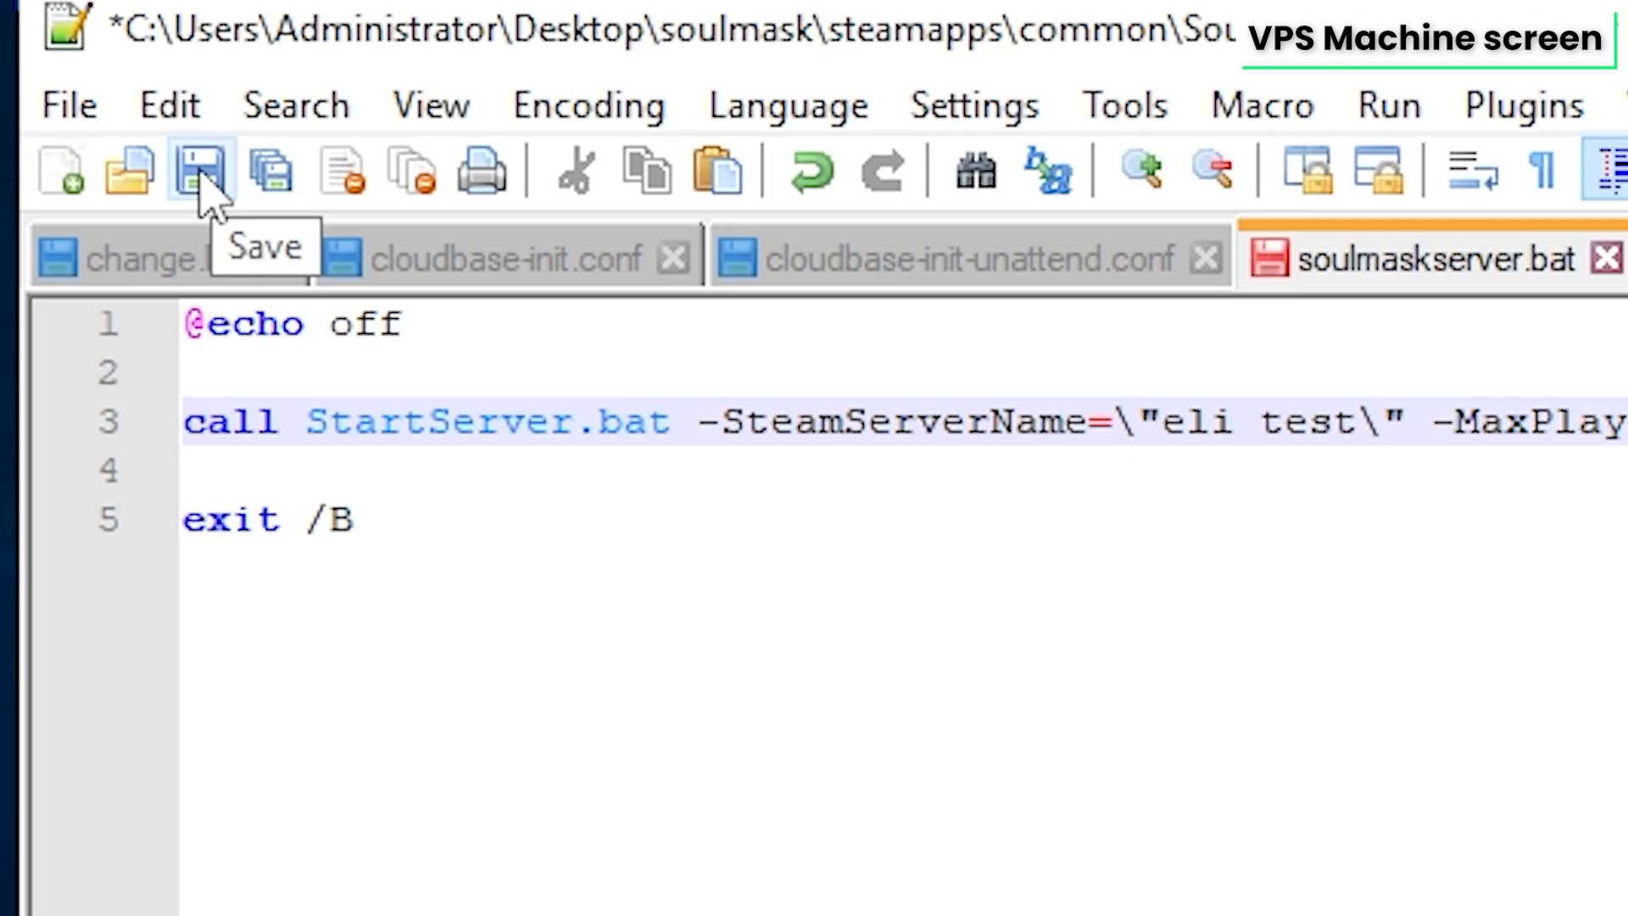
pyautogui.click(201, 176)
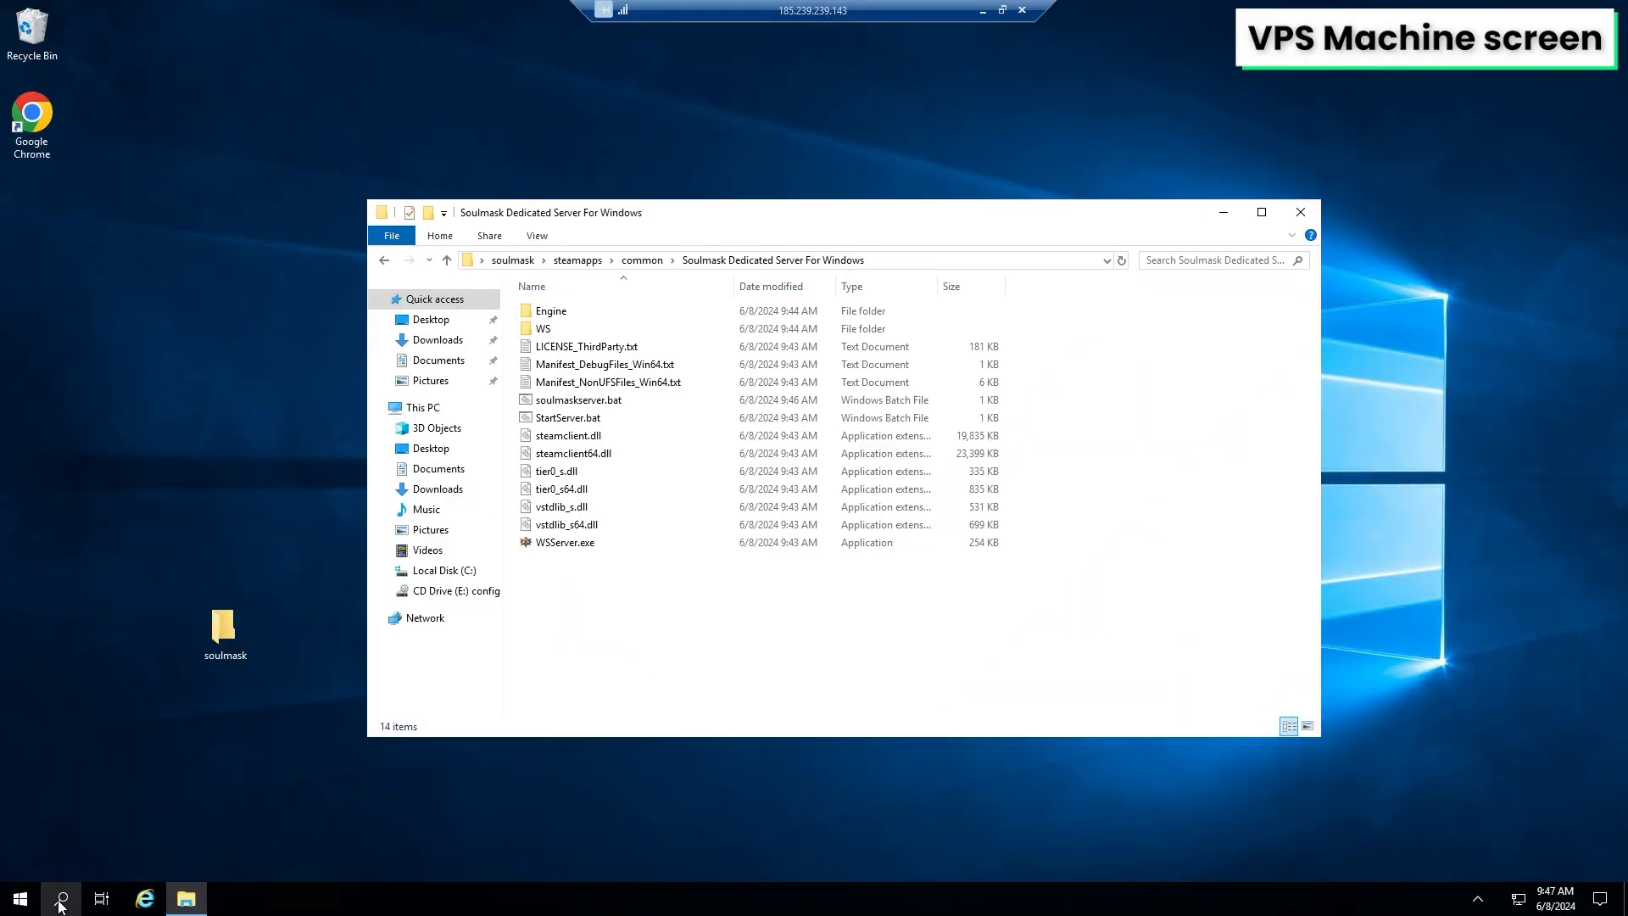
# Launch Windows PowerShell as administrator from the search and paste the prepared command into the console
pyautogui.click(63, 890)
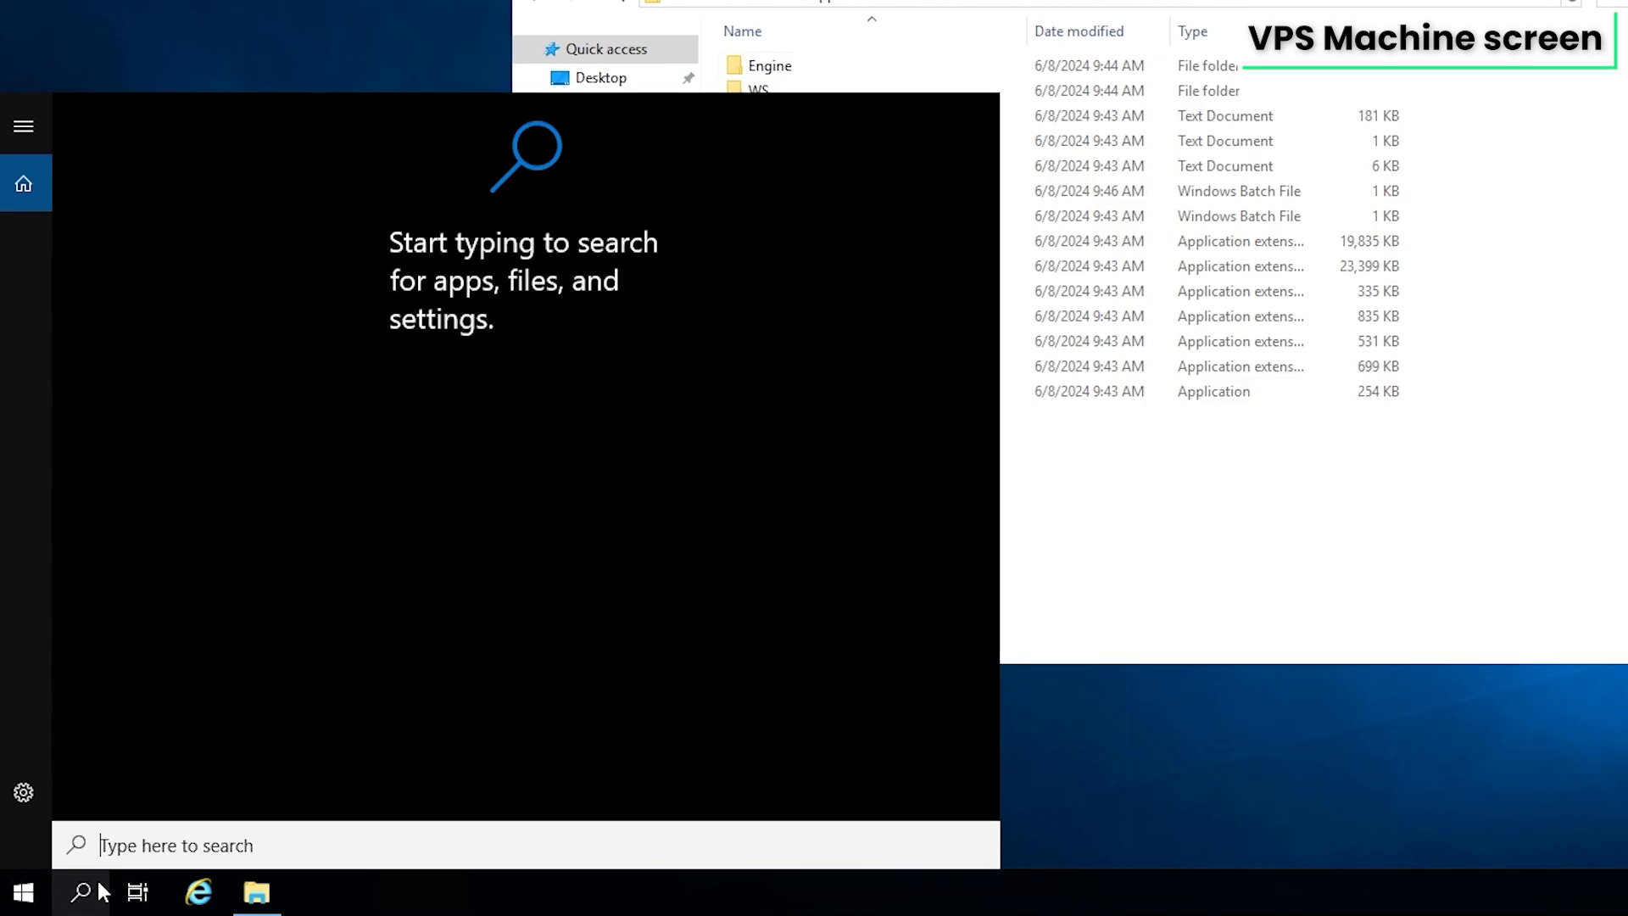
pyautogui.write('powershell')
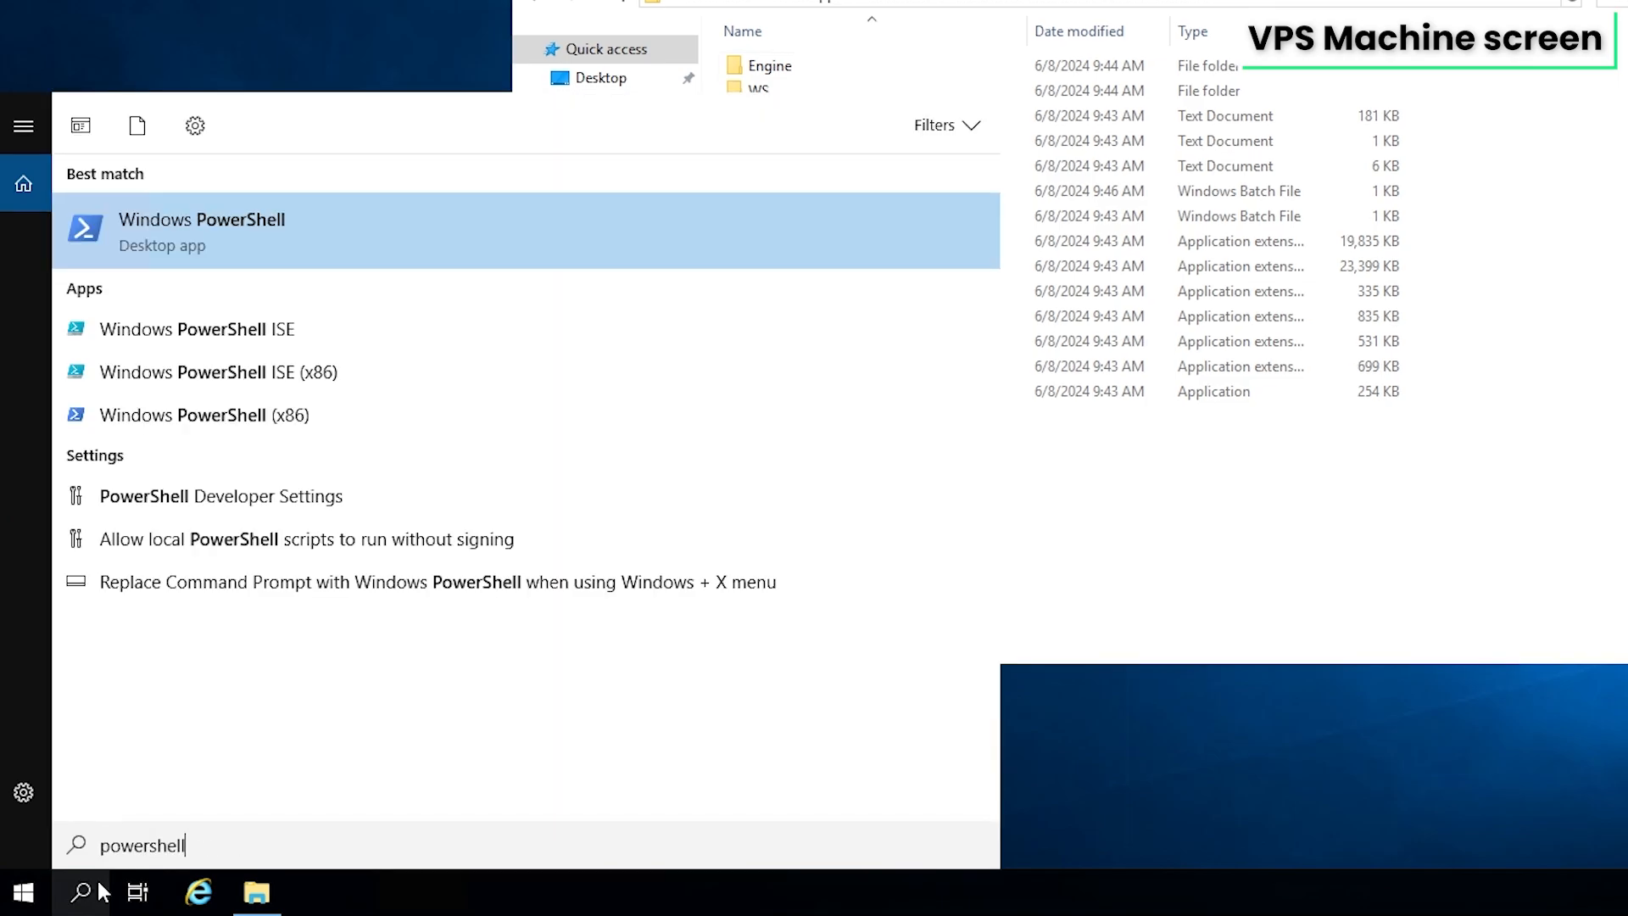
pyautogui.rightClick(144, 222)
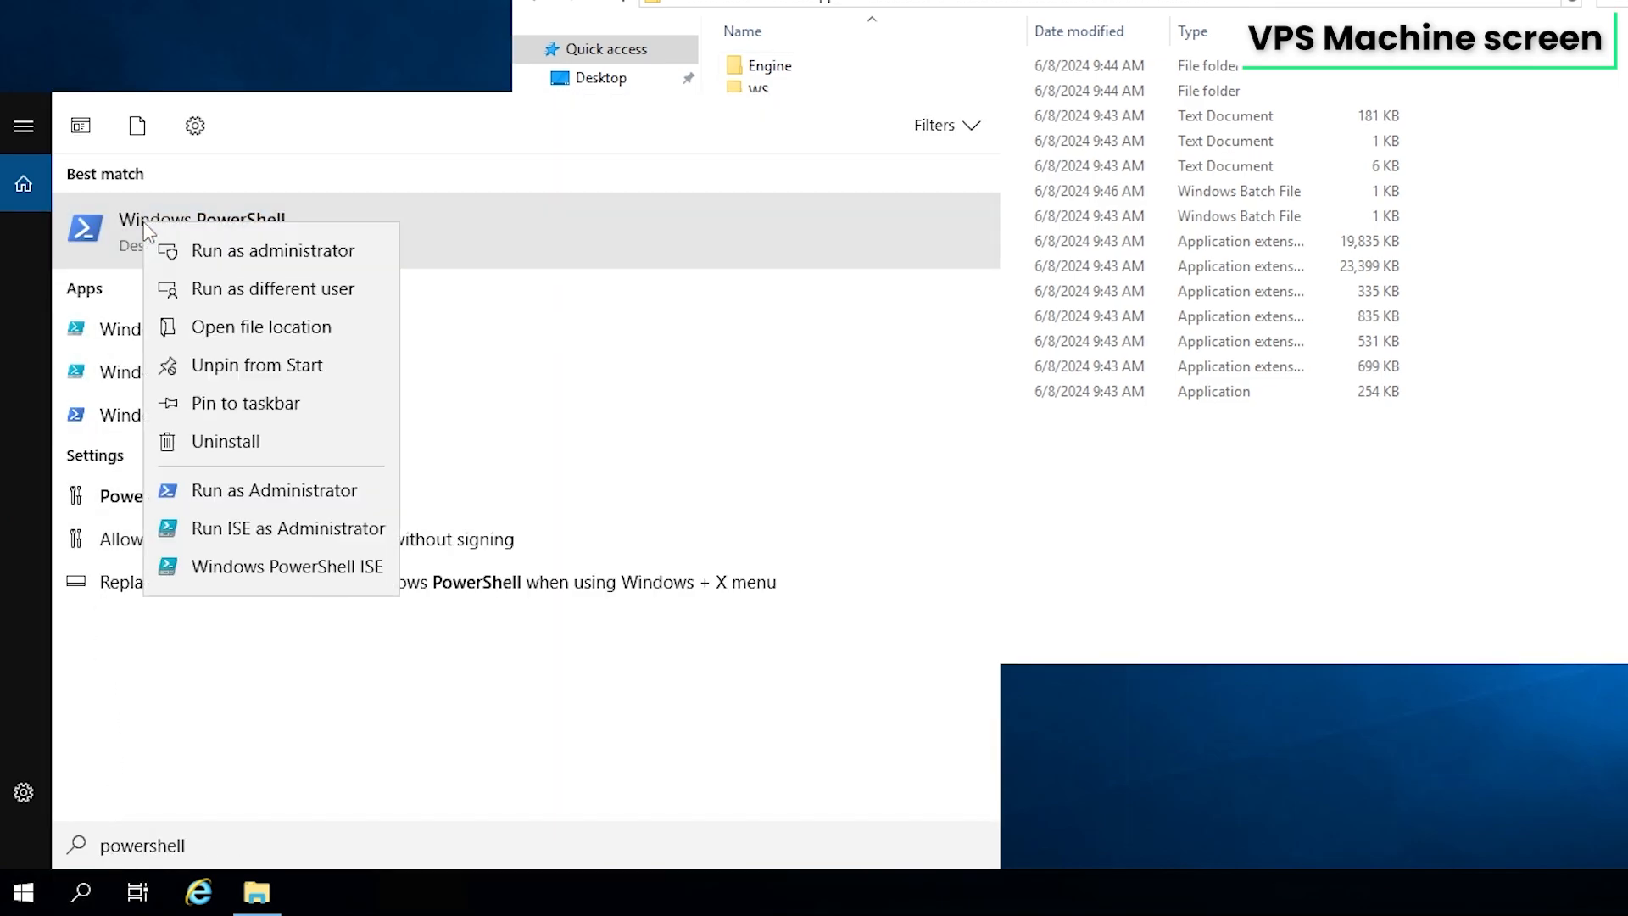
pyautogui.click(253, 258)
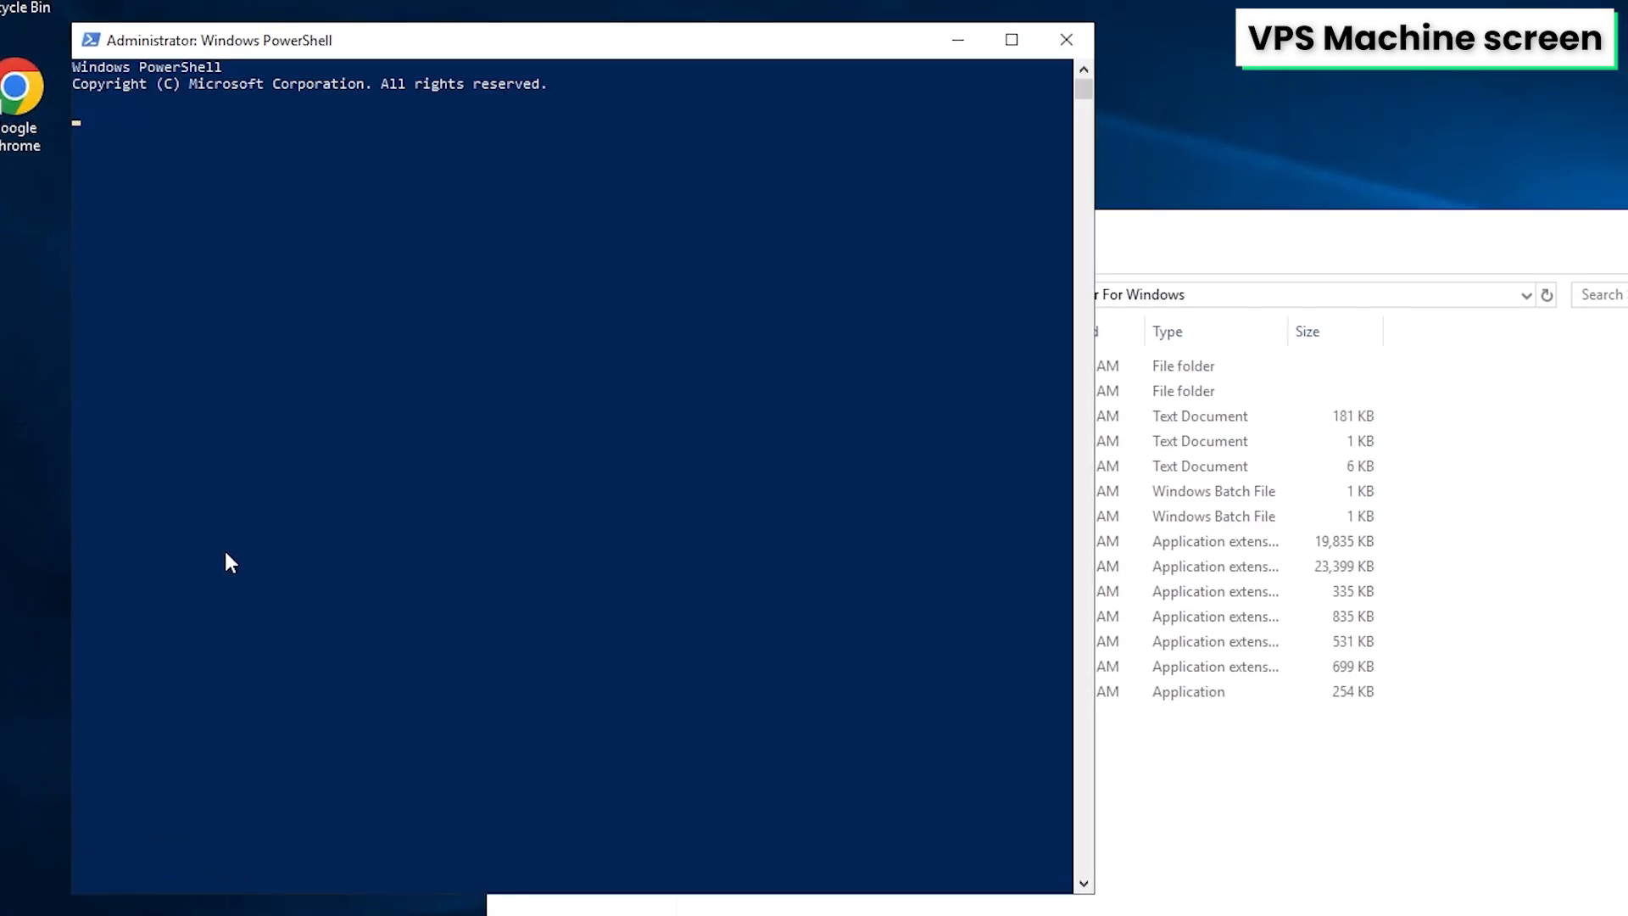
pyautogui.rightClick(228, 555)
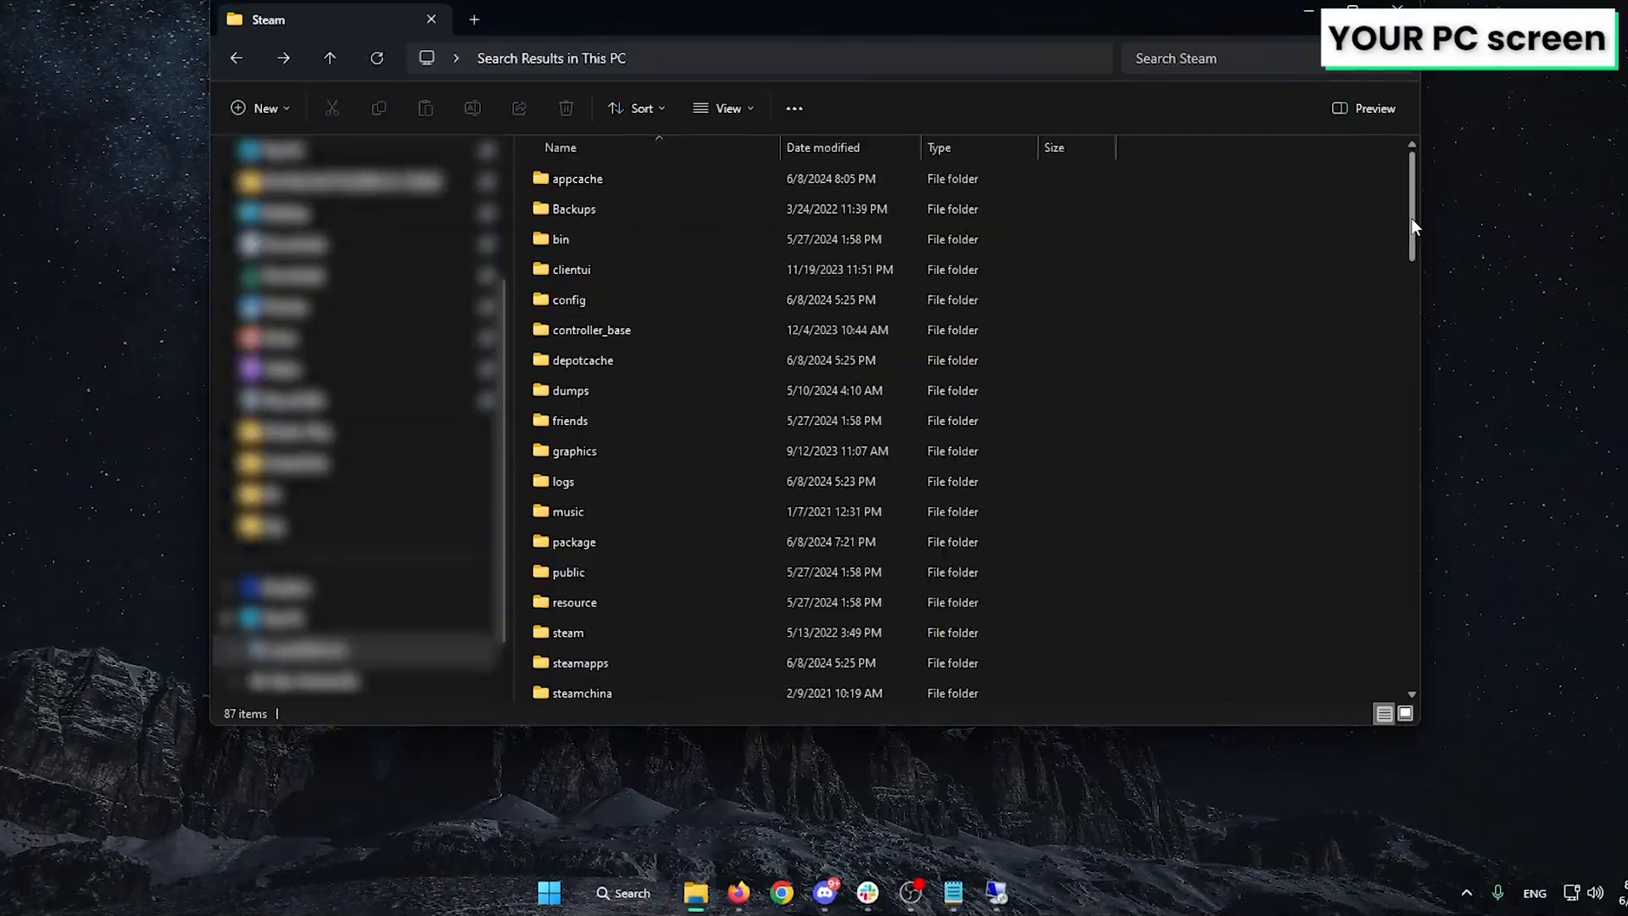
# In the local Steam folder, select steamclient64.dll, tier0_s64.dll and vstdlib_s64.dll for copying
pyautogui.moveTo(1411, 217); pyautogui.dragTo(1398, 656)
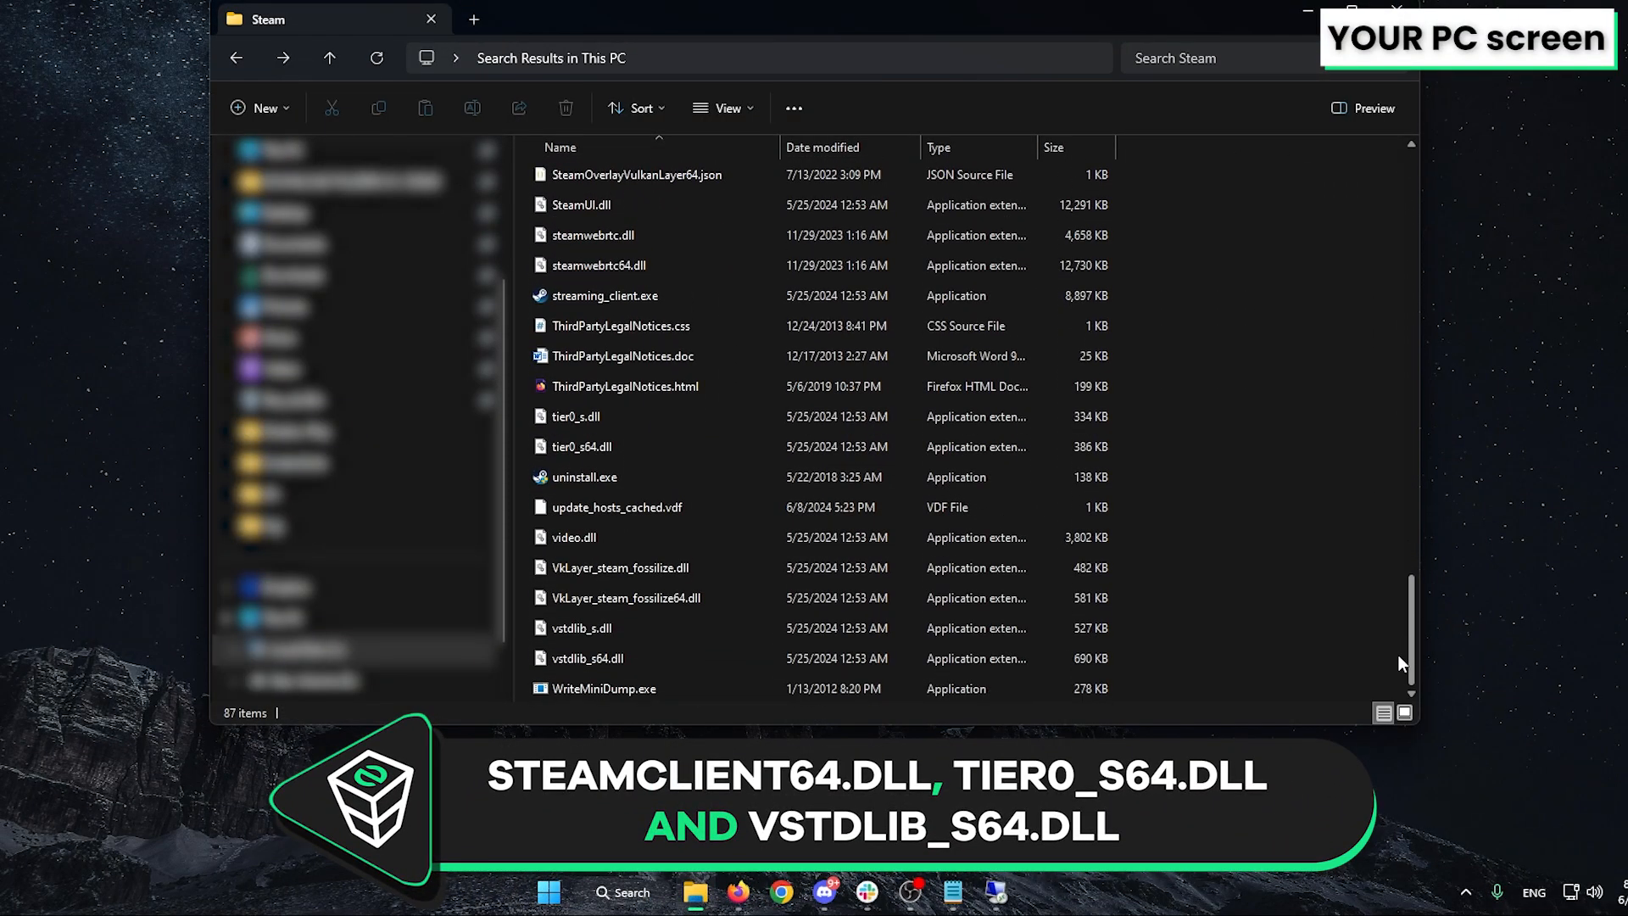
pyautogui.click(588, 658)
pyautogui.scroll(5, 614, 348)
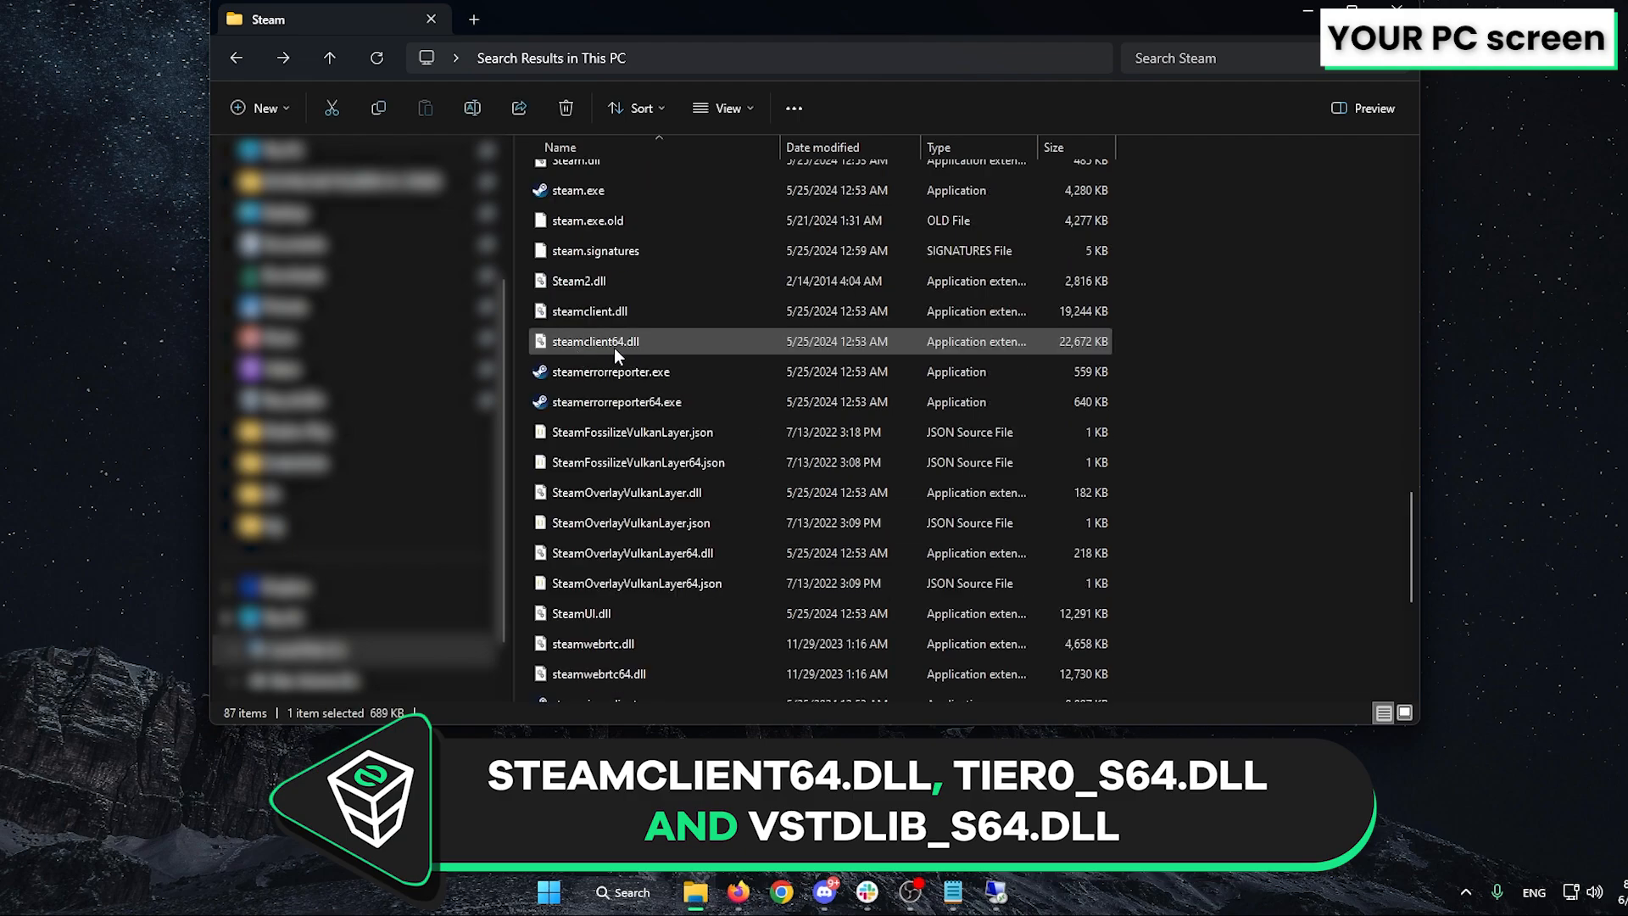
pyautogui.keyDown('ctrl'); pyautogui.click(614, 343); pyautogui.keyUp('ctrl')
pyautogui.scroll(-4, 607, 347)
pyautogui.keyDown('ctrl'); pyautogui.click(587, 507); pyautogui.keyUp('ctrl')
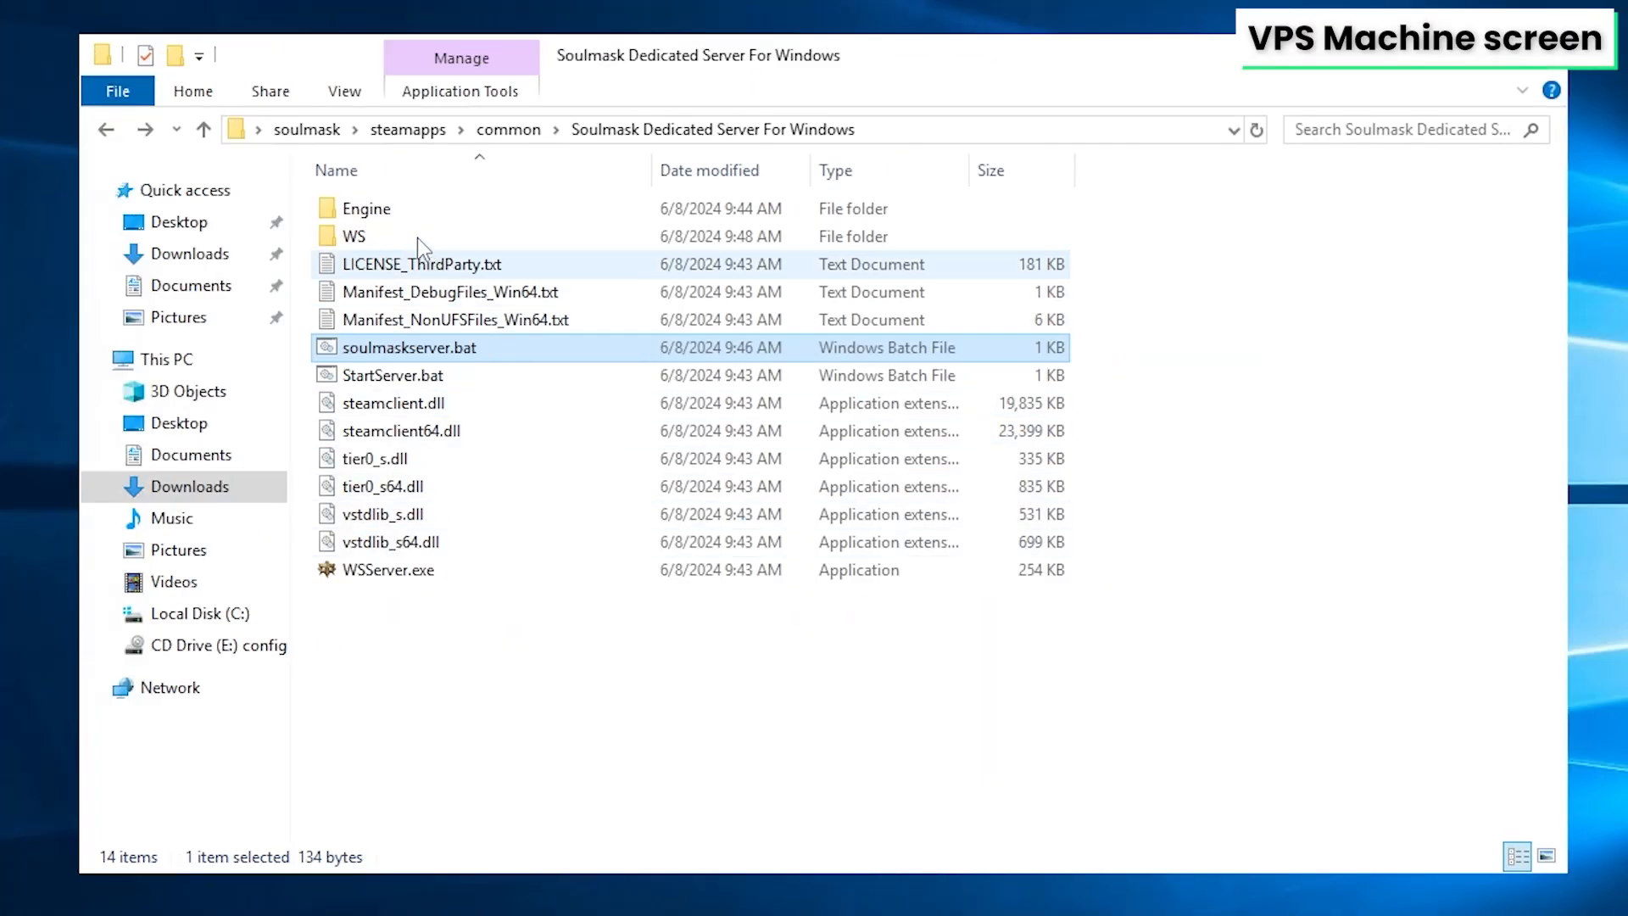
# Paste the three DLL files into the server's WS\Binaries\Win64 folder on the VPS
pyautogui.click(414, 232)
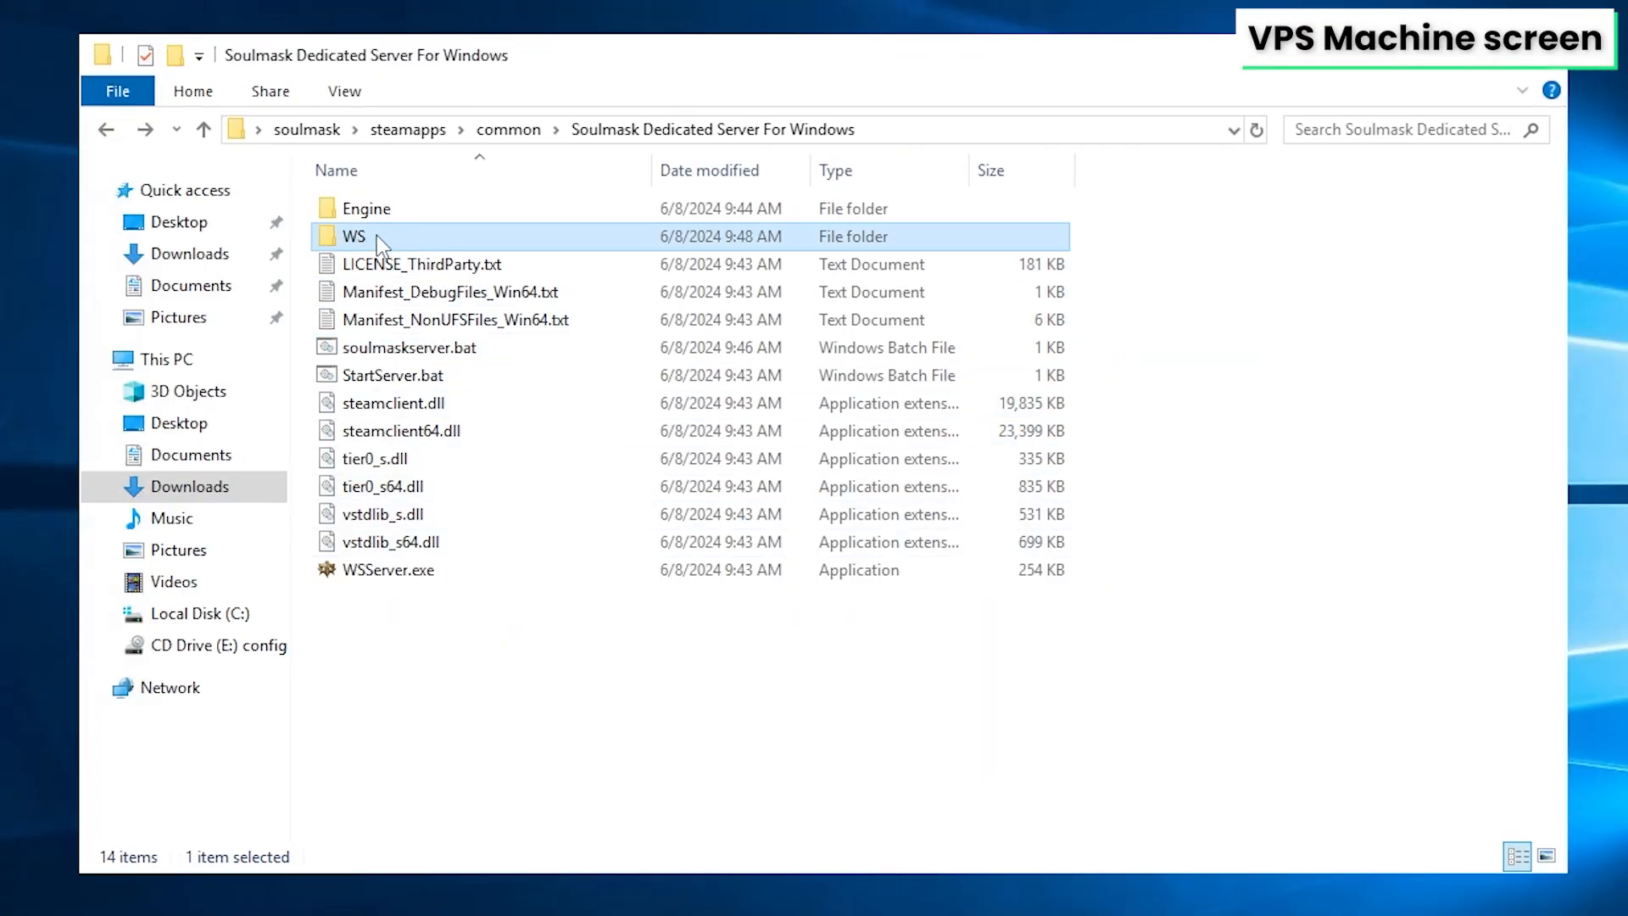
pyautogui.doubleClick(372, 236)
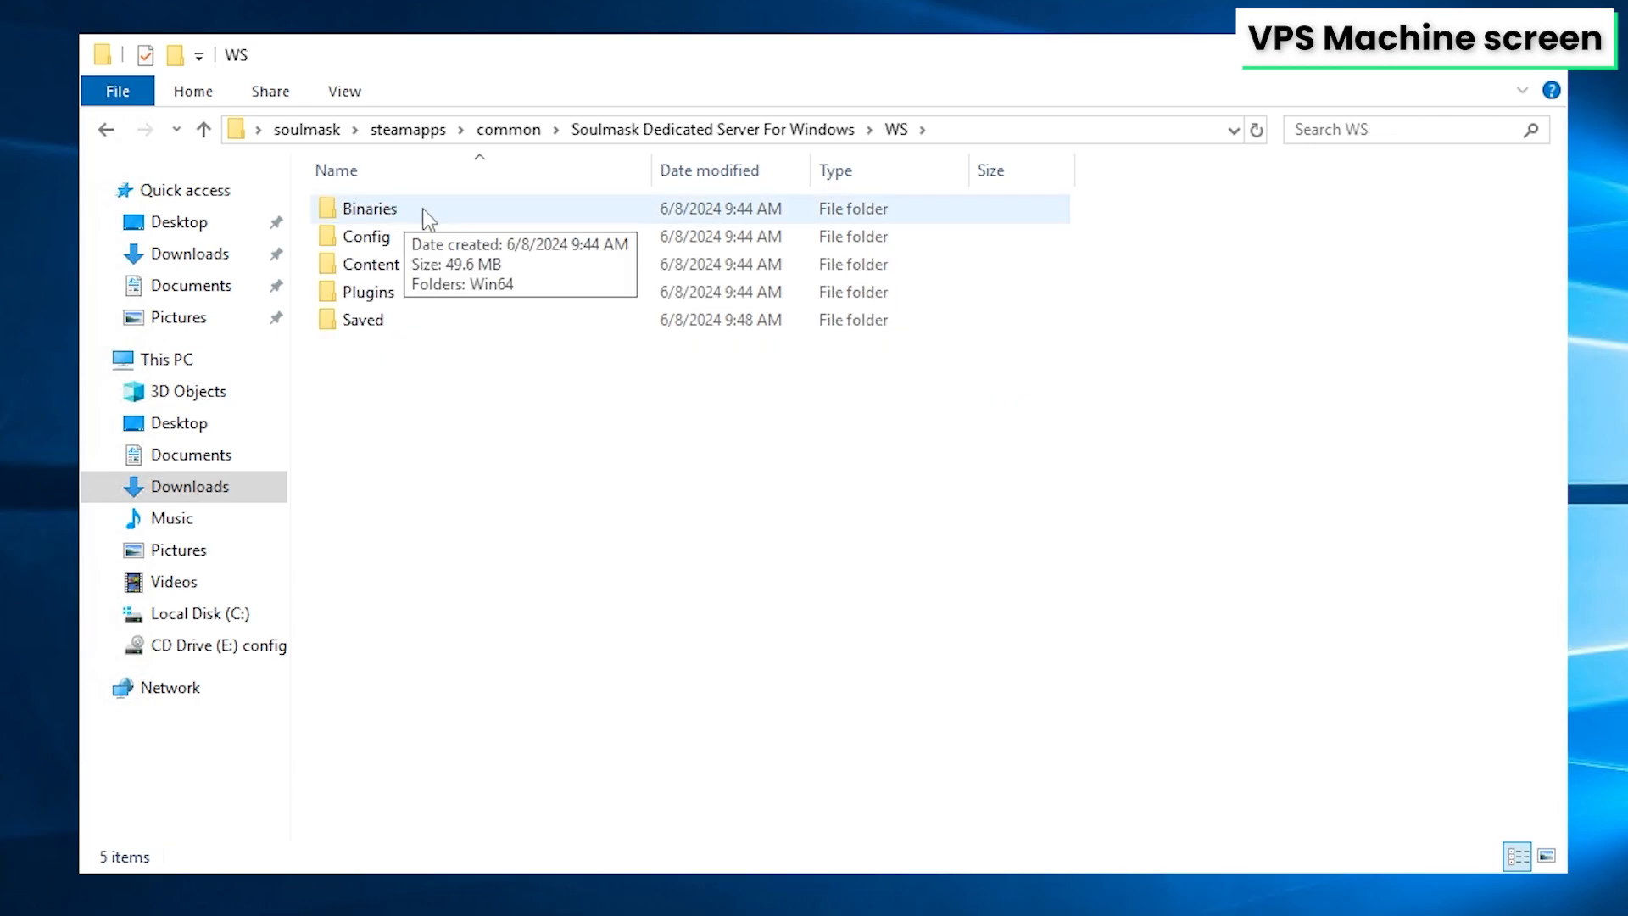
pyautogui.doubleClick(407, 209)
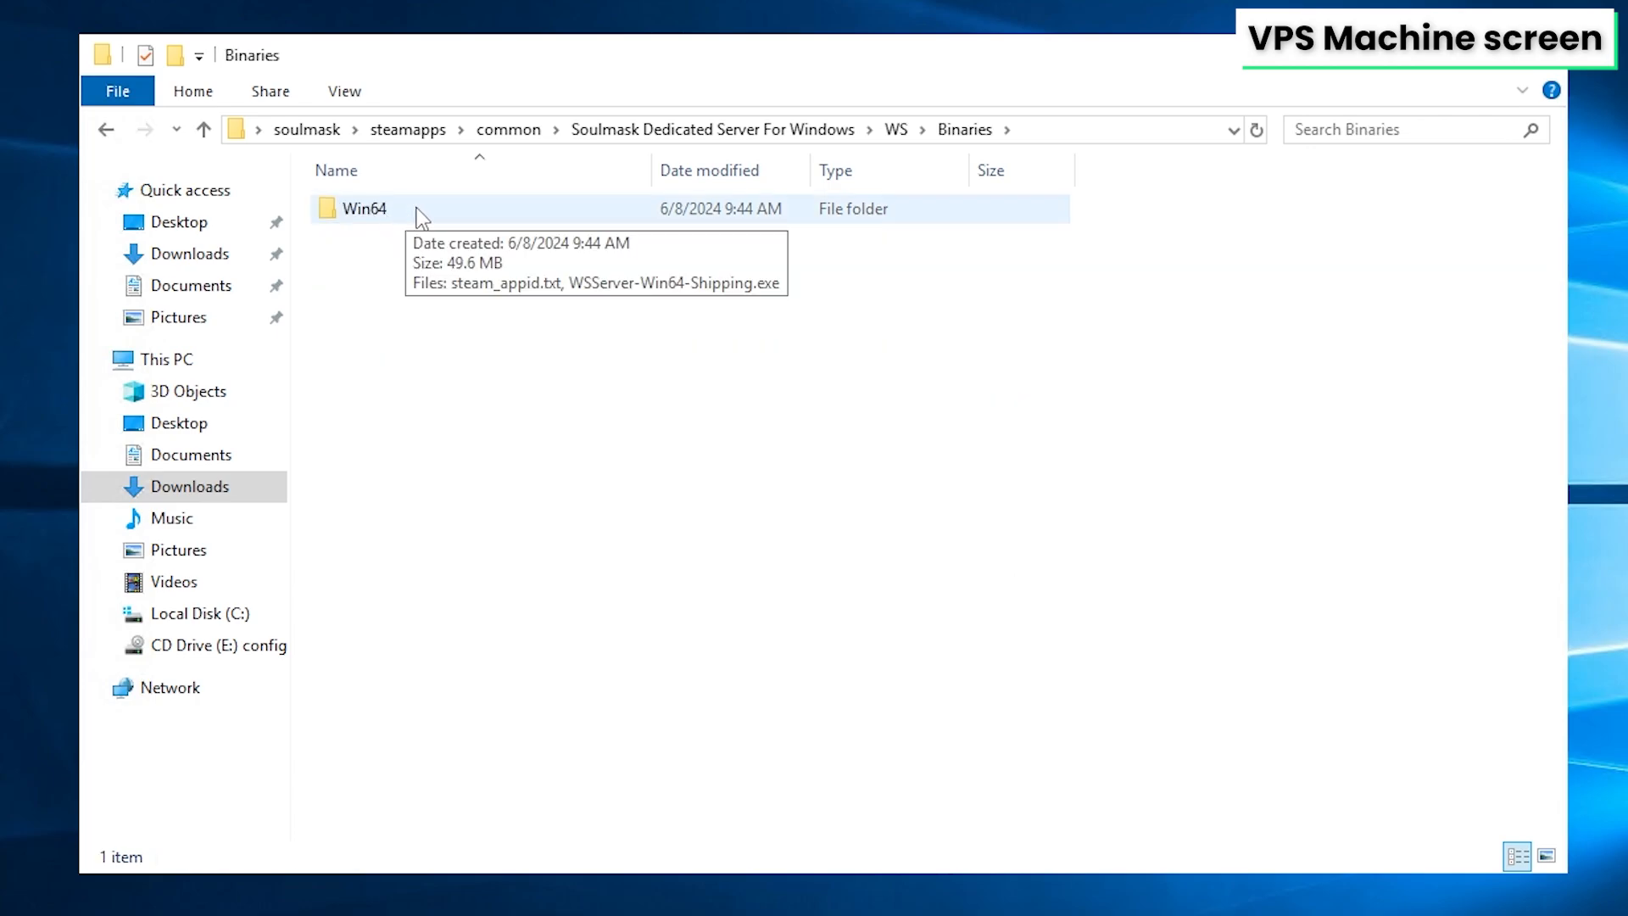
pyautogui.doubleClick(415, 209)
pyautogui.rightClick(453, 276)
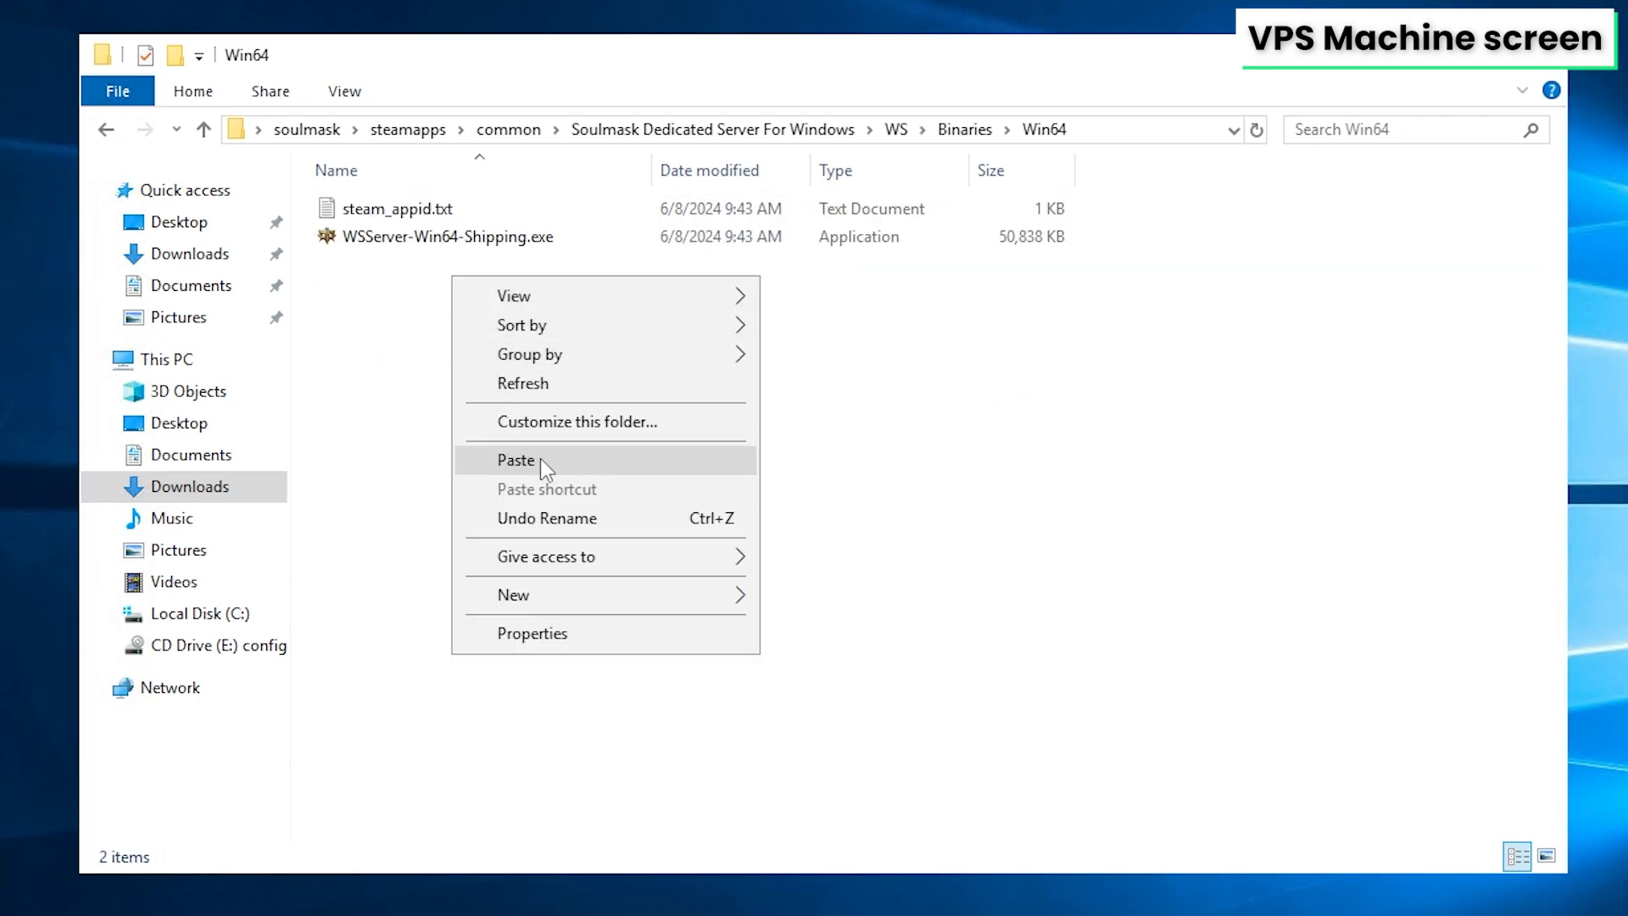
pyautogui.click(516, 459)
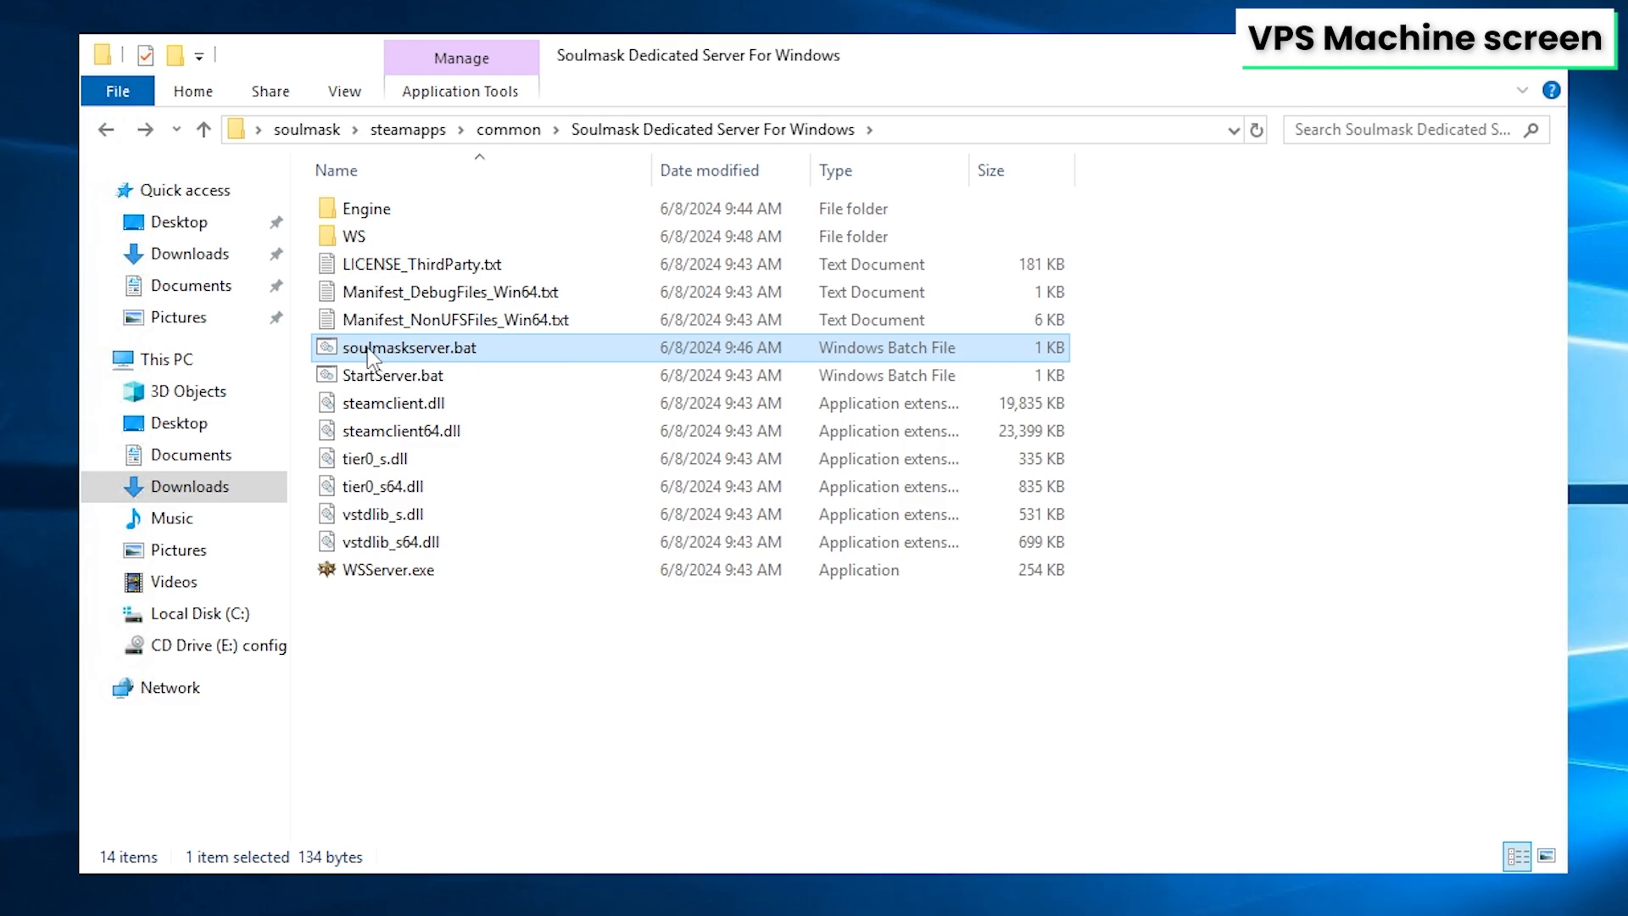
# Start the server with soulmaskserver.bat and launch Soulmask locally to open the direct server connection dialog
pyautogui.doubleClick(432, 360)
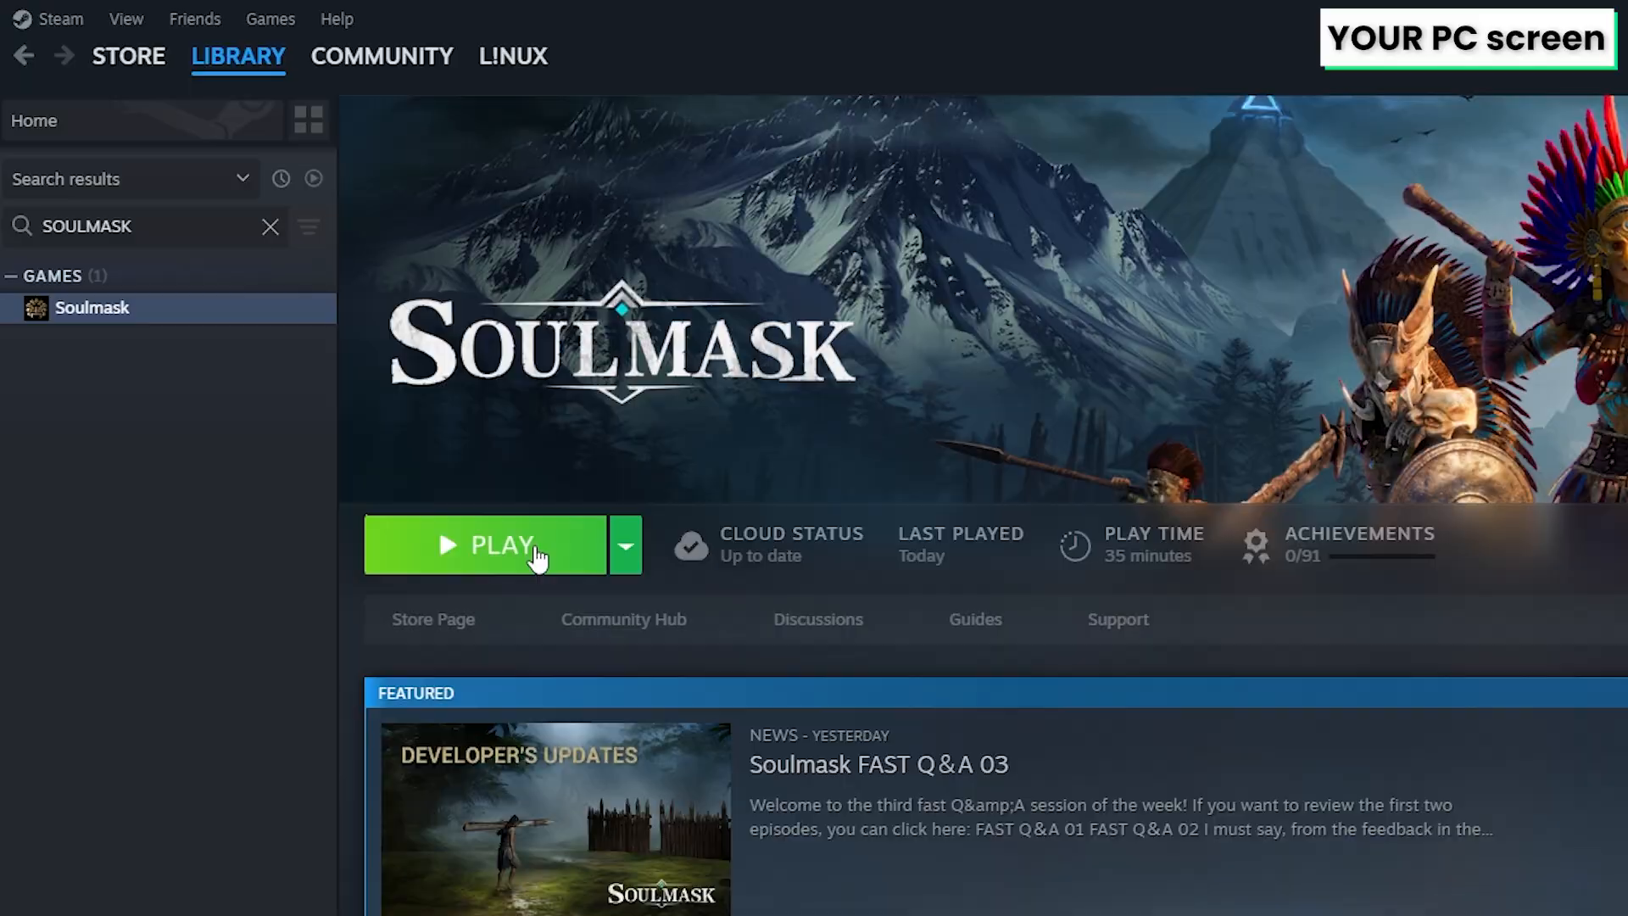
pyautogui.click(444, 553)
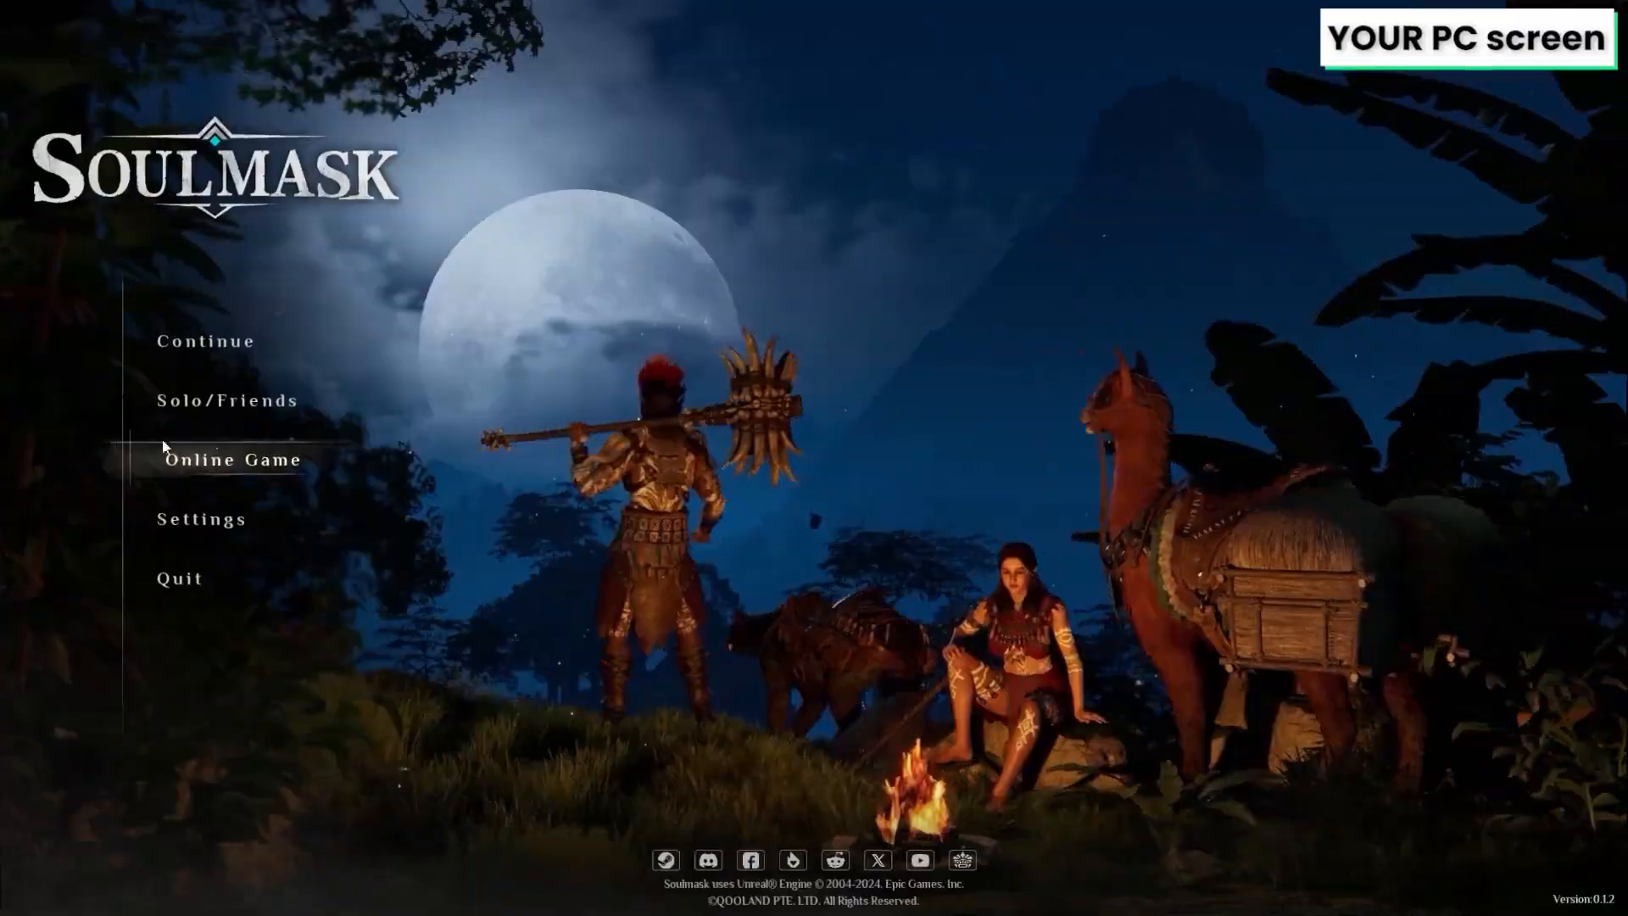
pyautogui.click(252, 462)
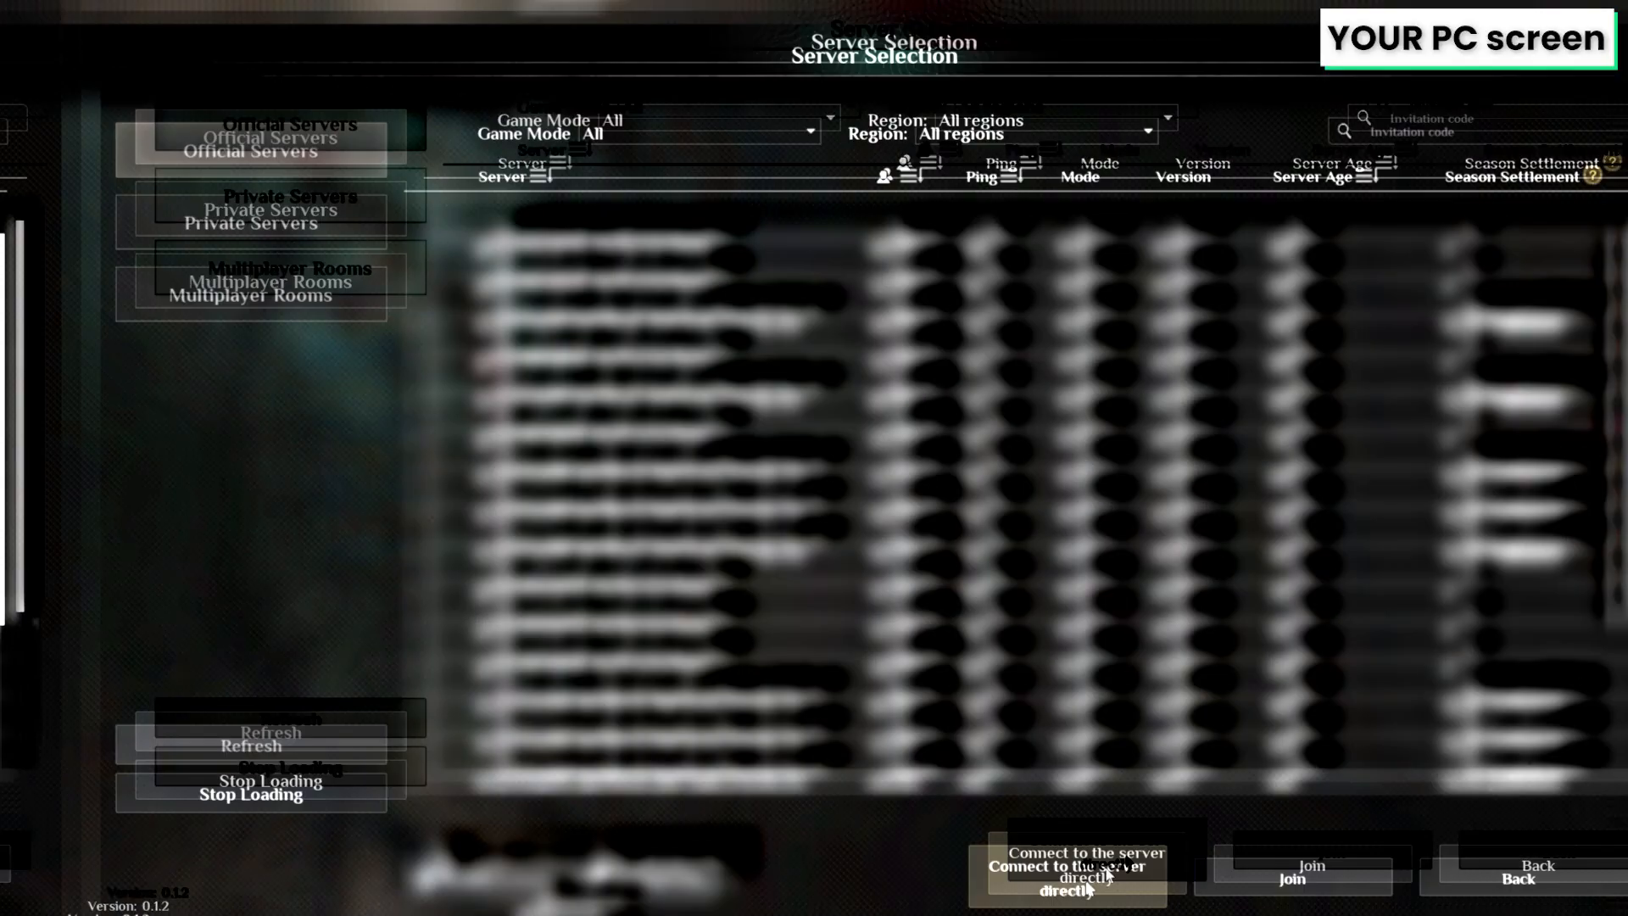
pyautogui.click(1014, 859)
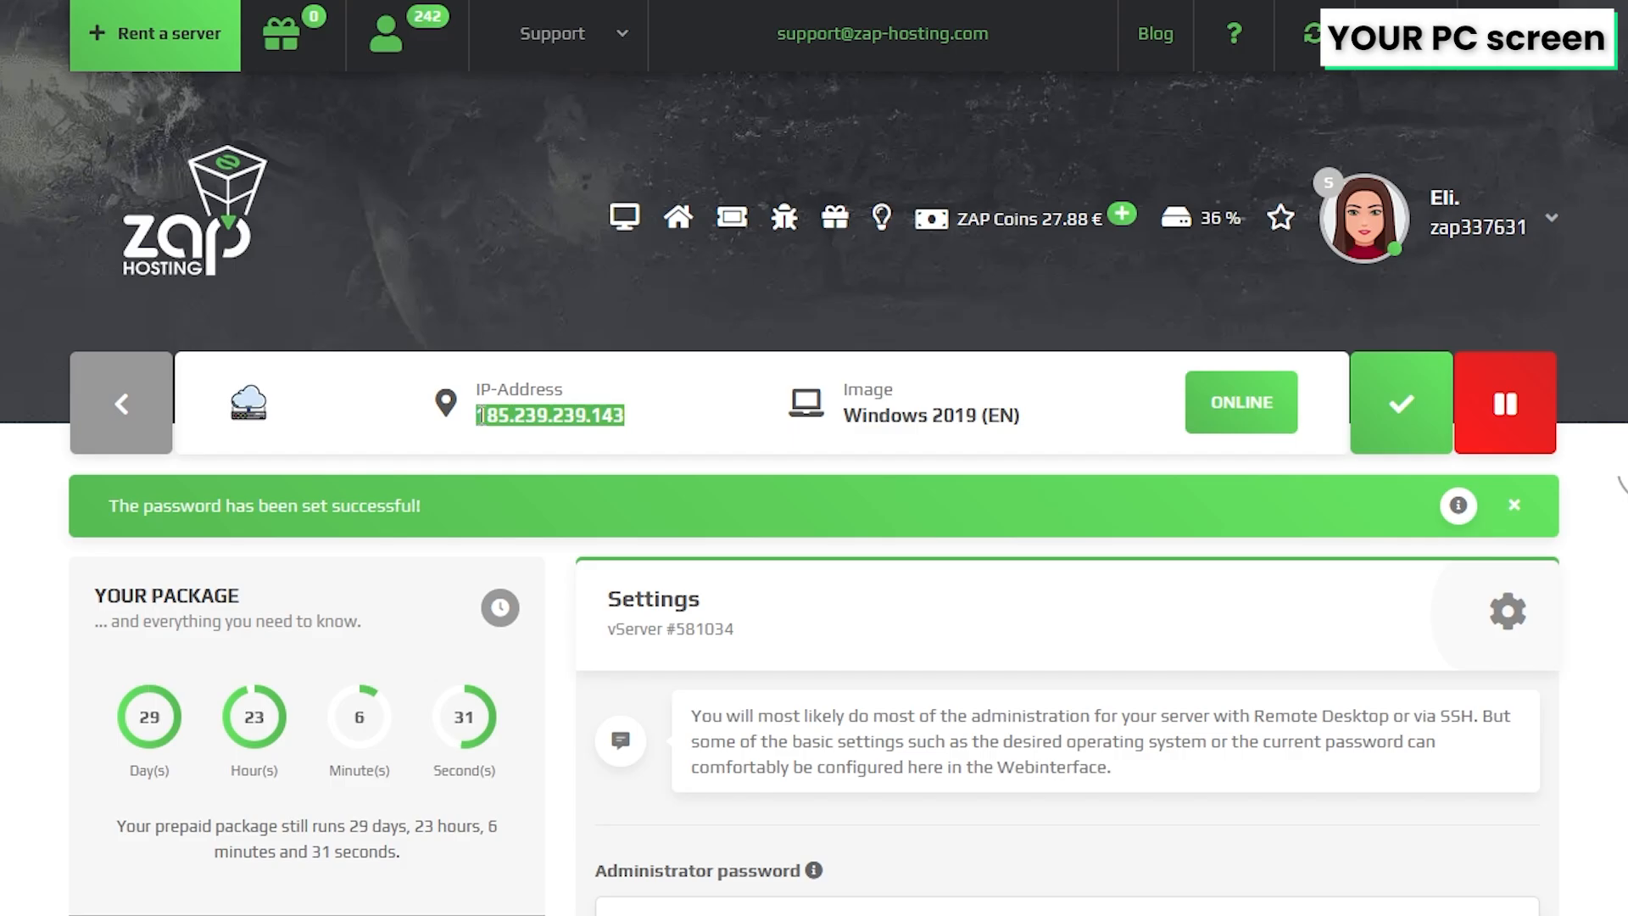
# Copy the VPS IP address from the ZAP-Hosting panel and enter it with port 8777 in the connection dialog
pyautogui.rightClick(495, 415)
pyautogui.click(591, 442)
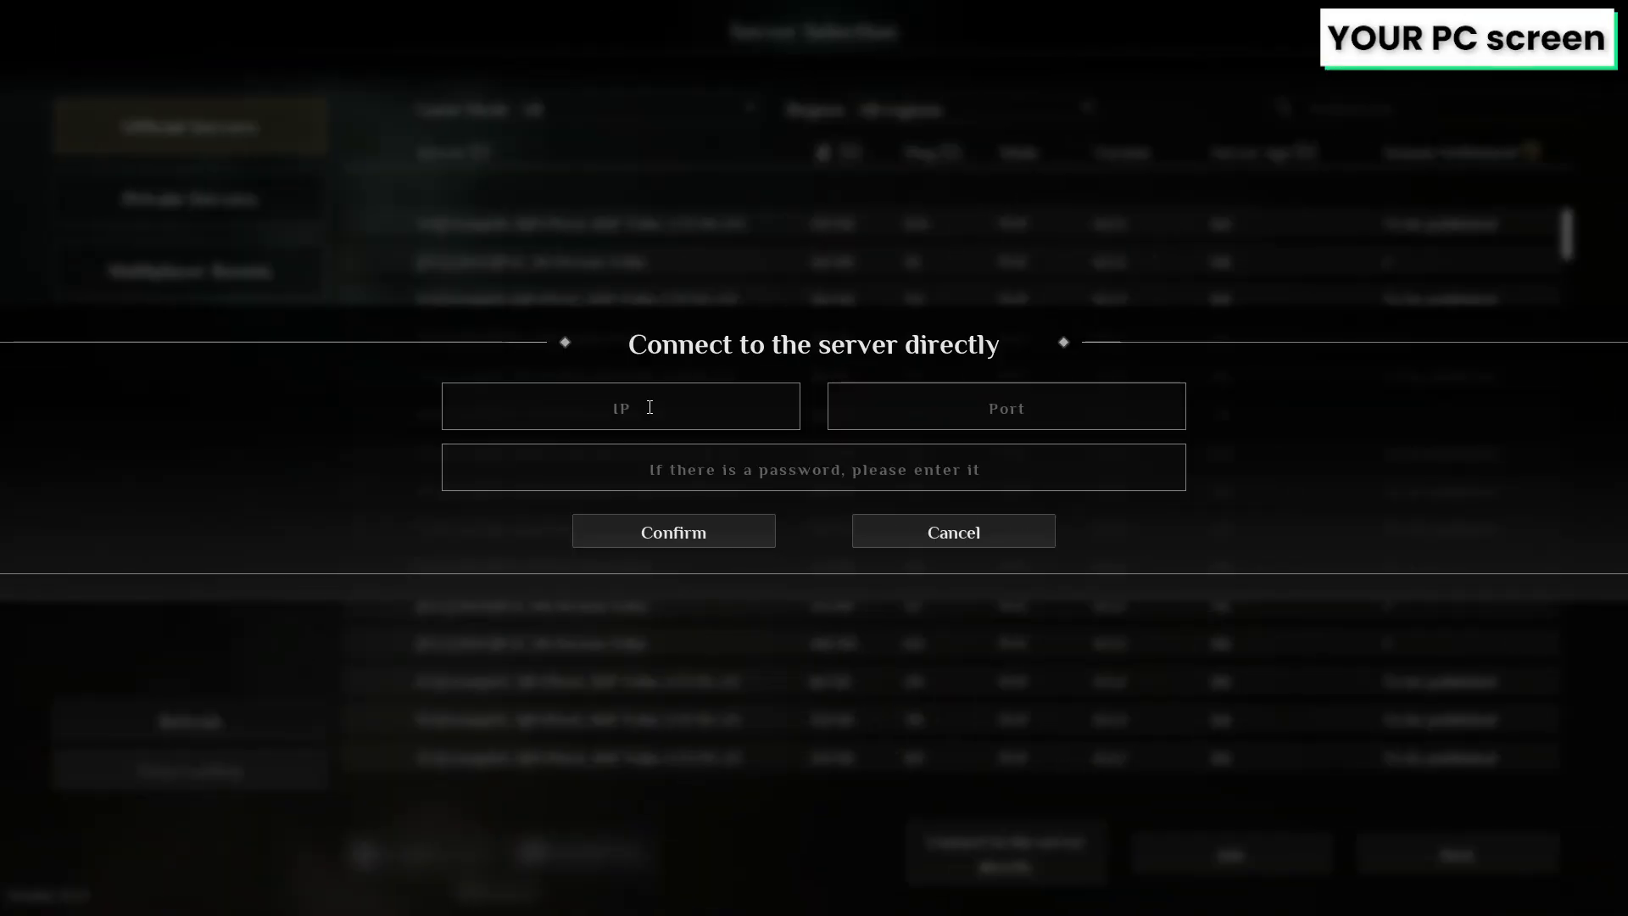
pyautogui.rightClick(648, 408)
pyautogui.click(708, 491)
# Enter the server password in the connection dialog and confirm to join the server
pyautogui.press('Tab')
pyautogui.write('test1')
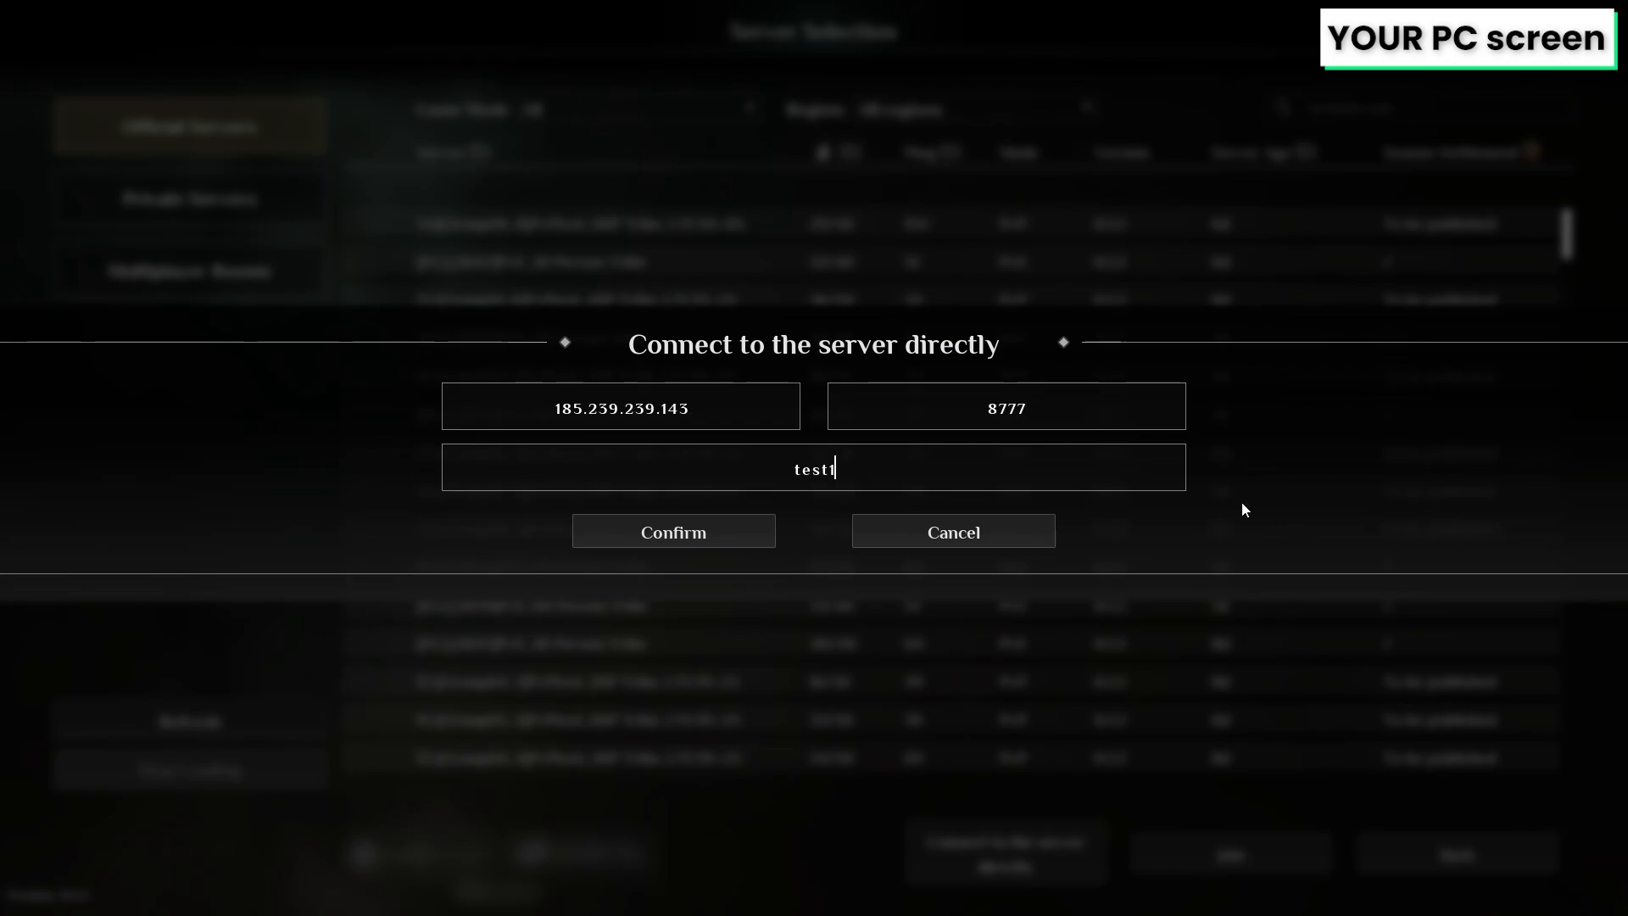
pyautogui.write('2345')
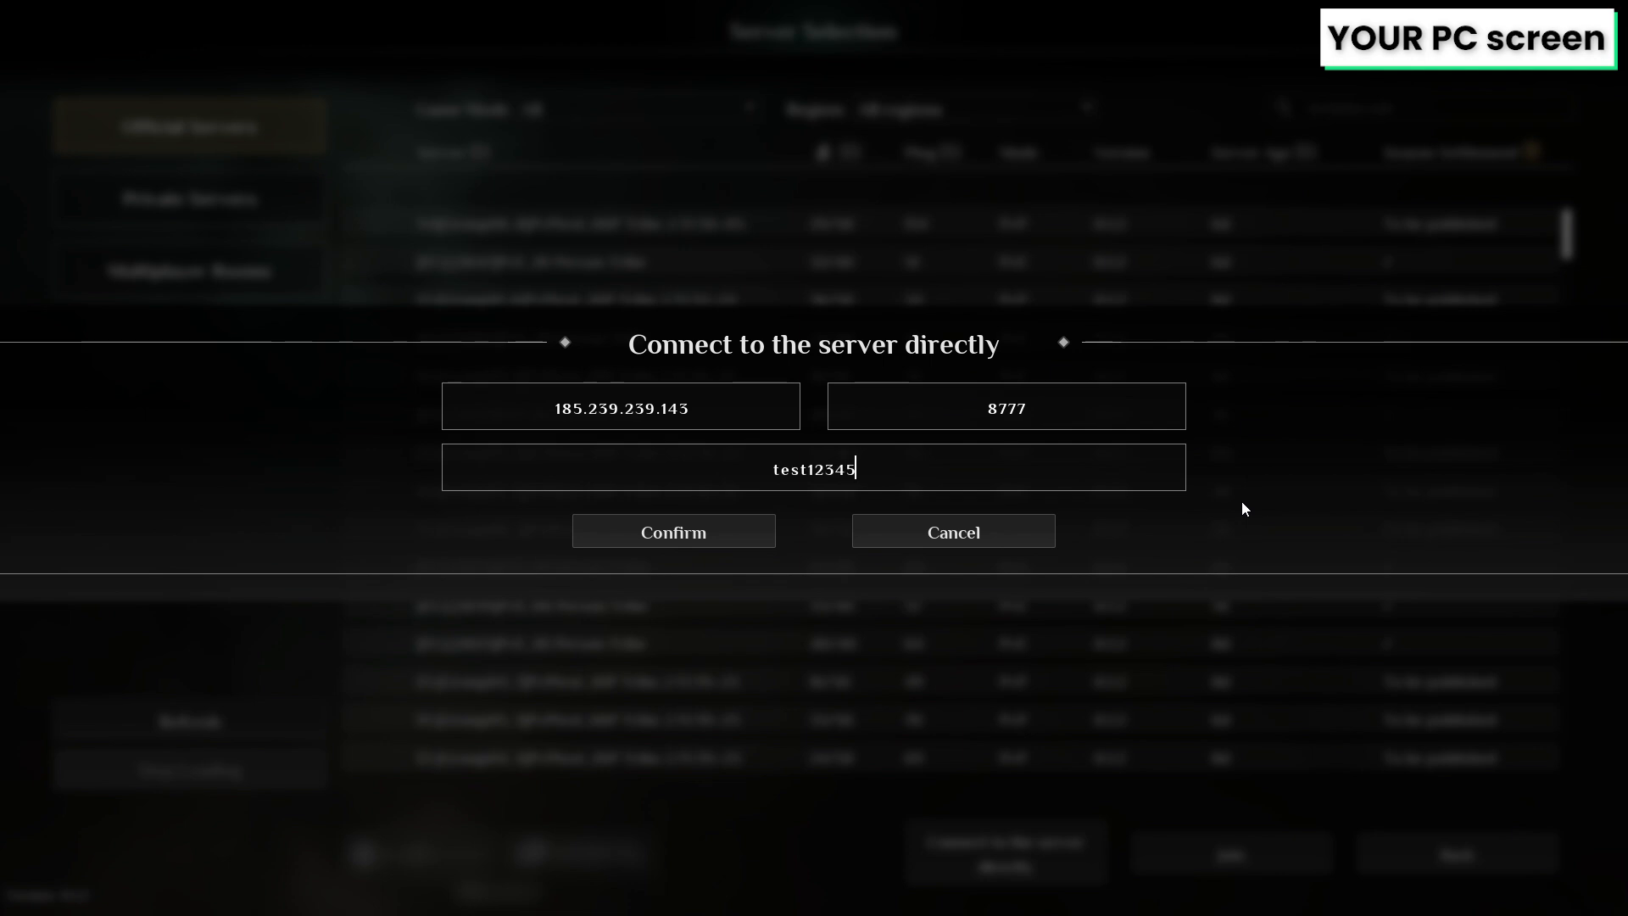
pyautogui.click(673, 531)
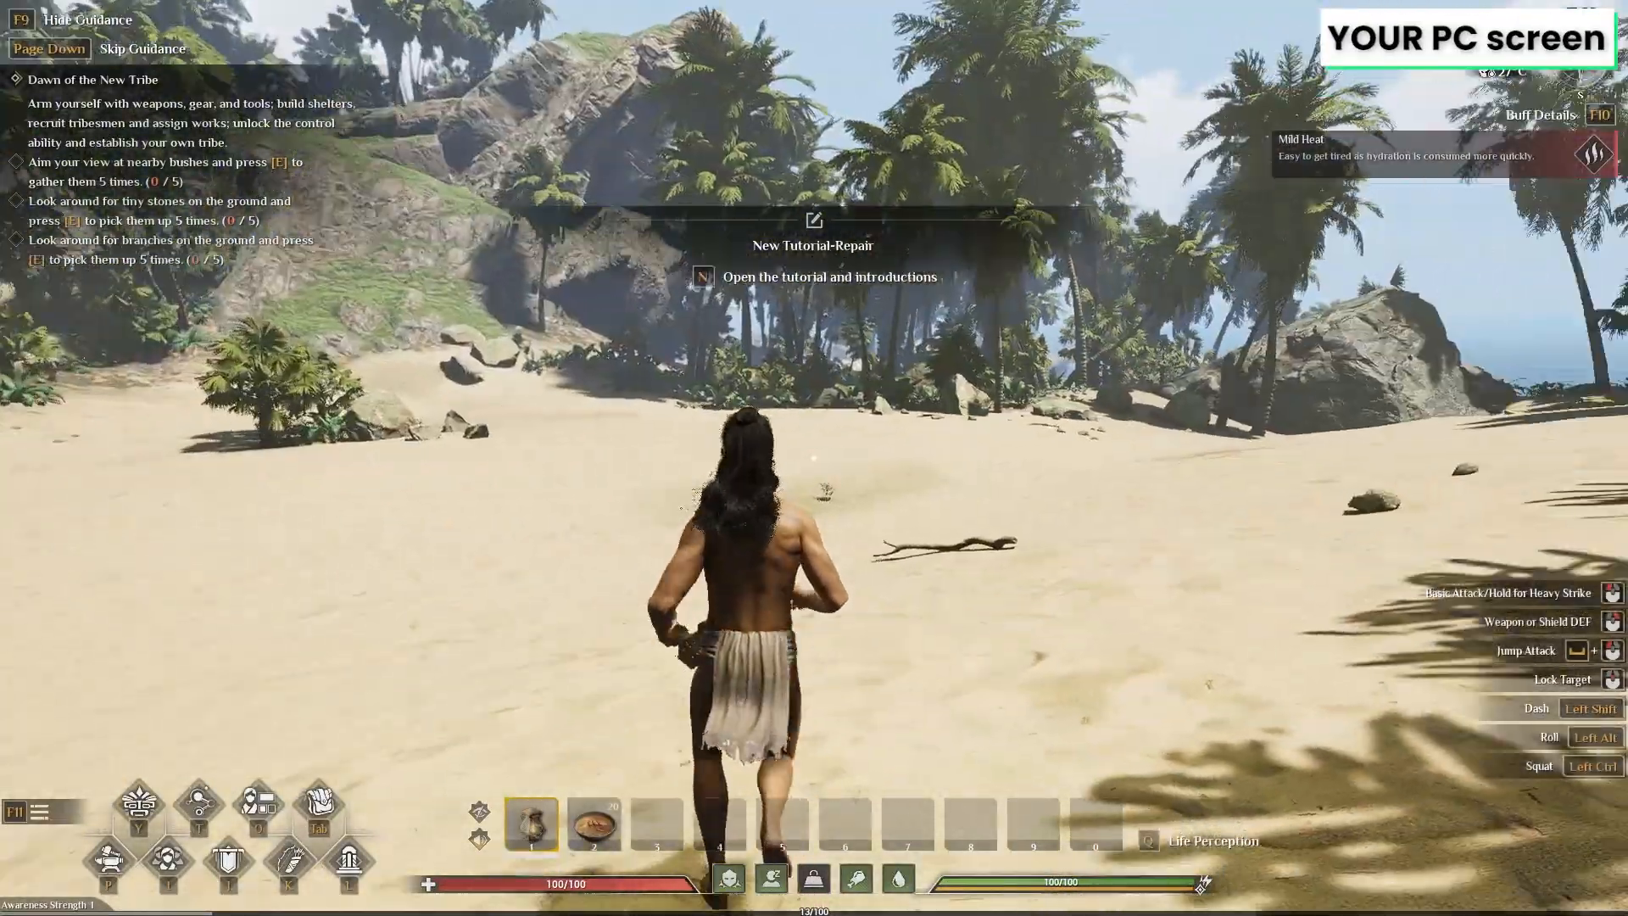
pyautogui.press('w')
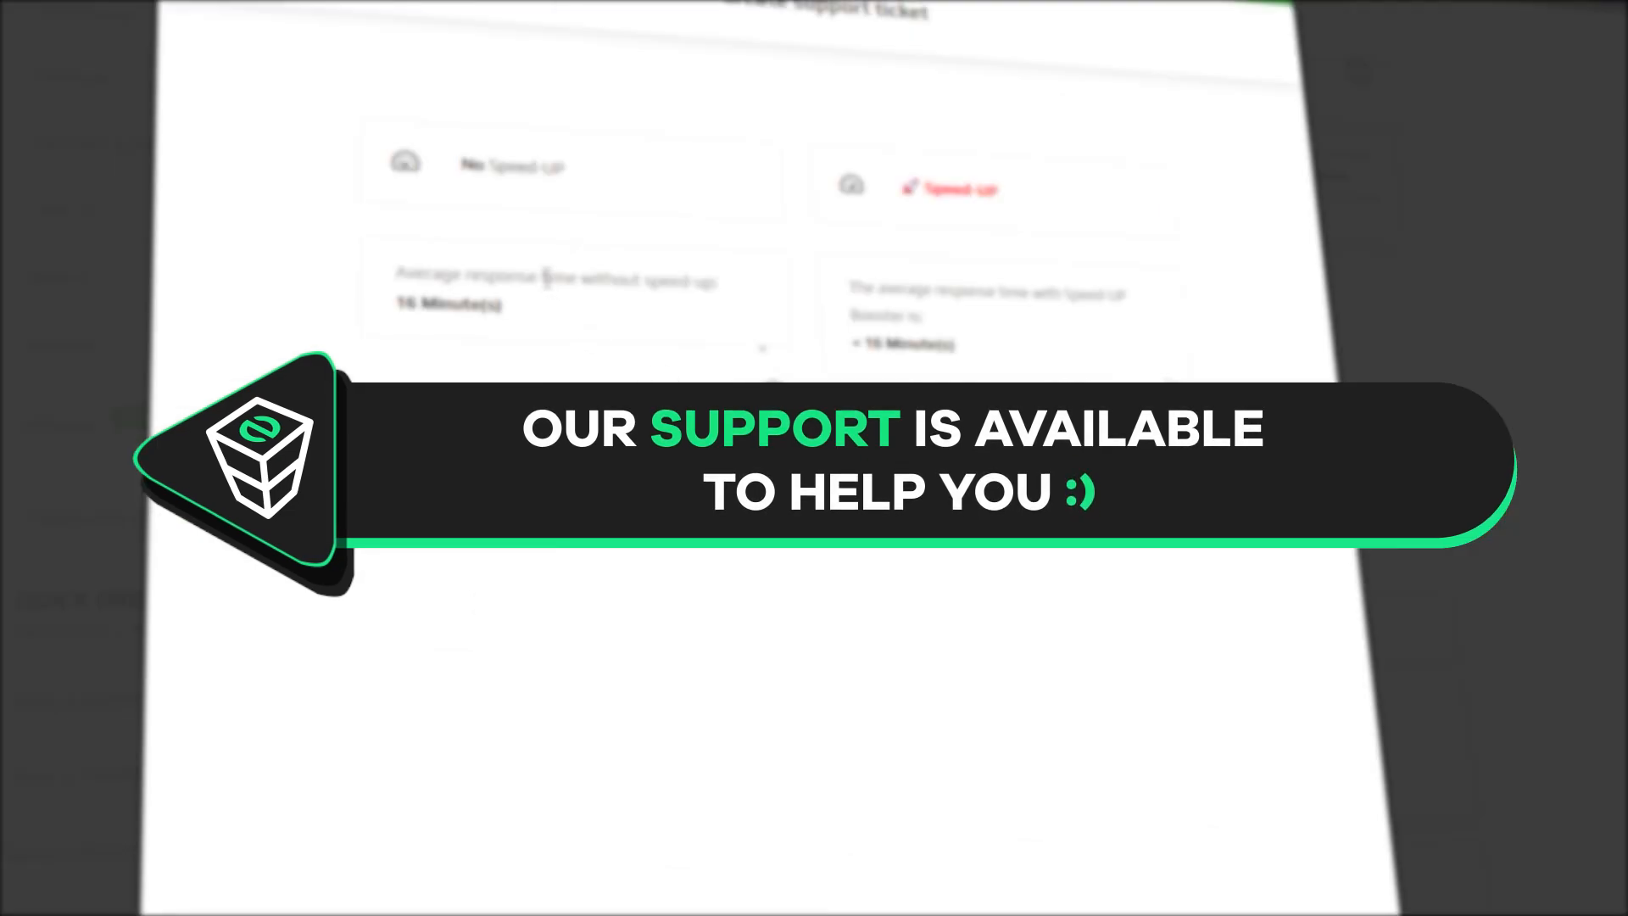
pyautogui.click(522, 190)
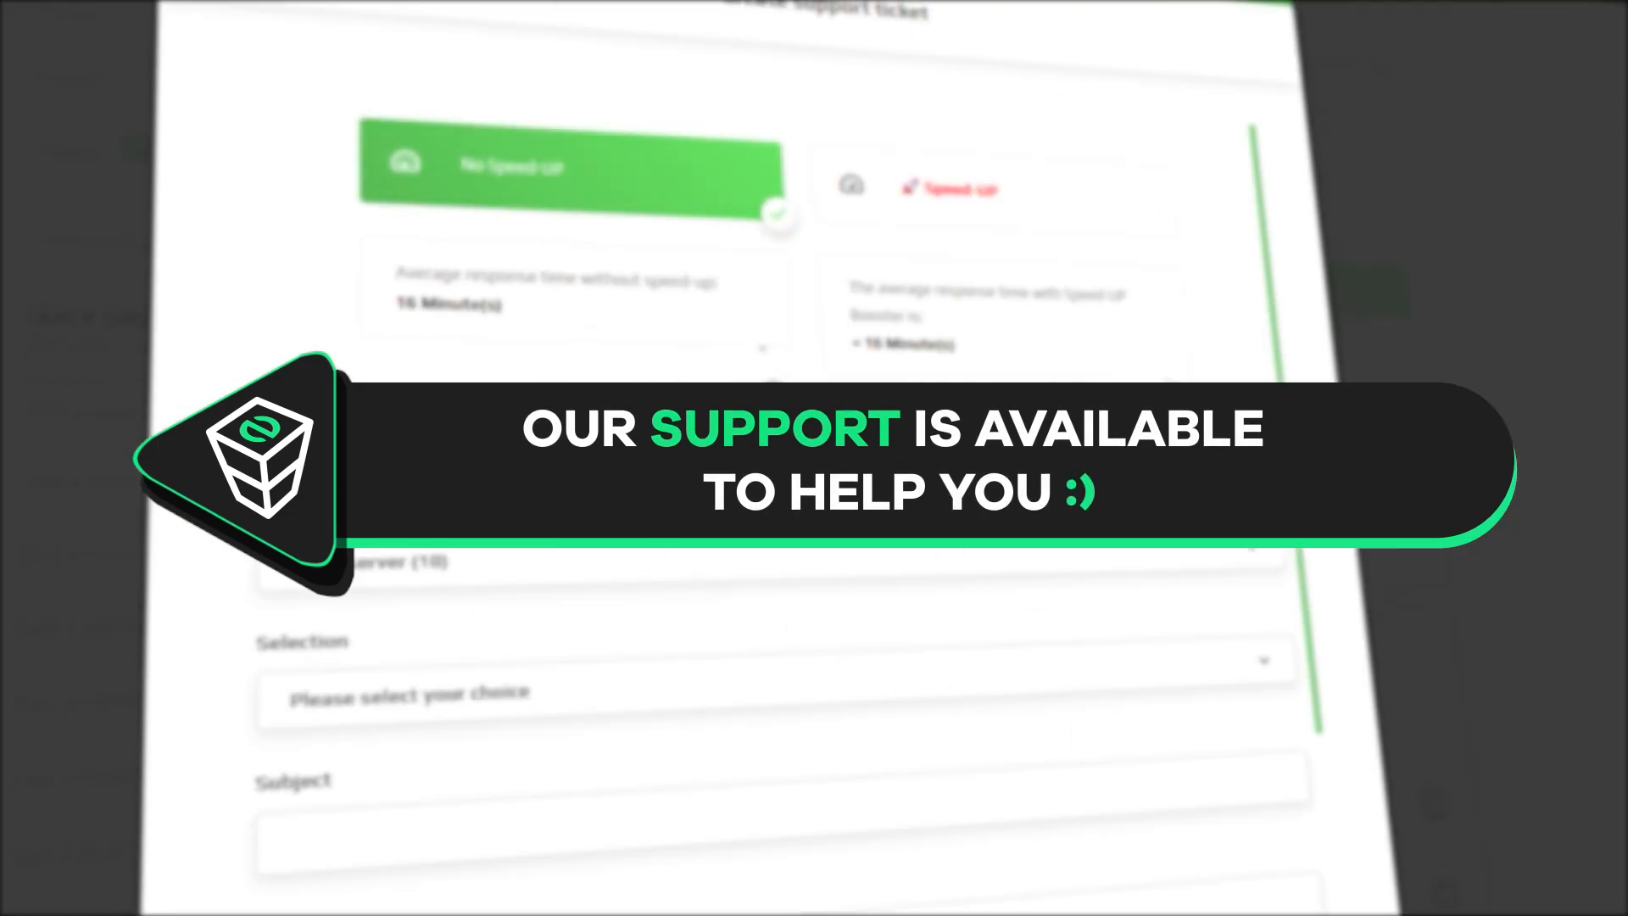
pyautogui.click(339, 562)
pyautogui.scroll(-5, 364, 680)
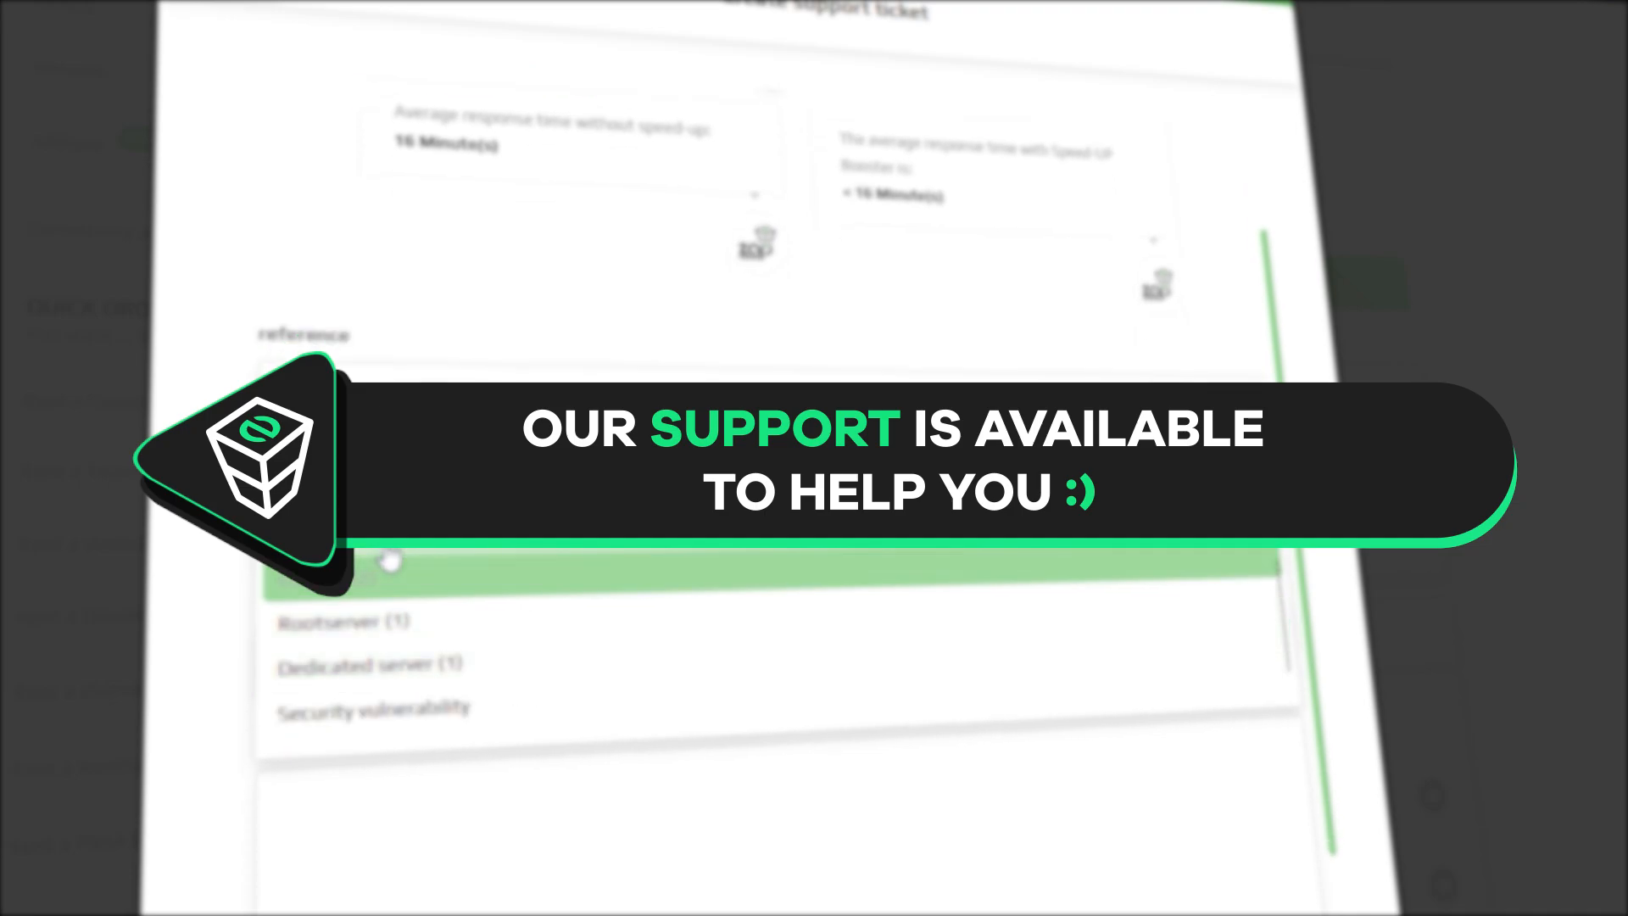